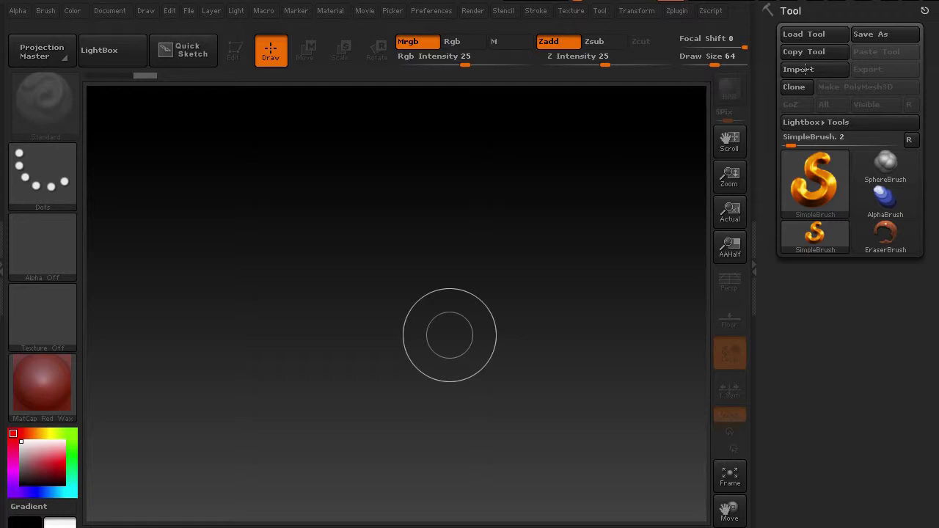
Load oil_drum.obj through Tool > Import so the drum becomes the current tool.
click(798, 69)
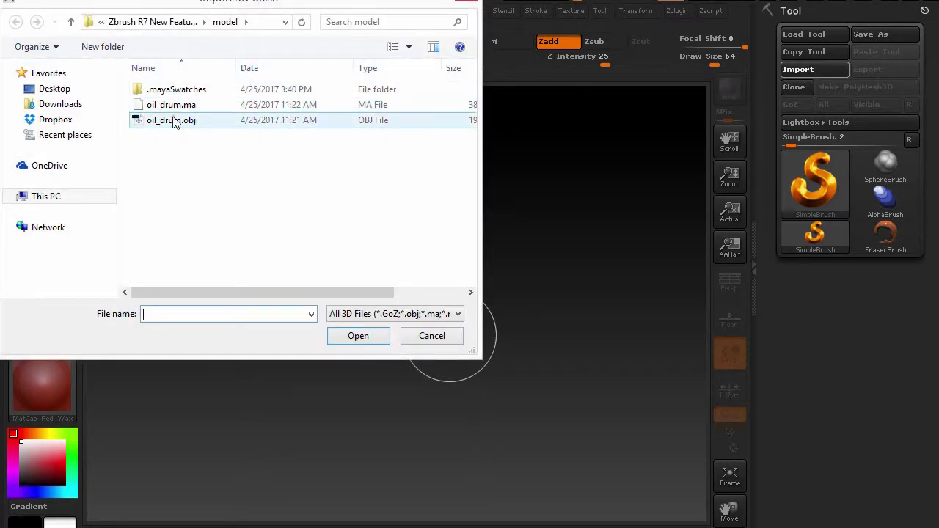
click(175, 124)
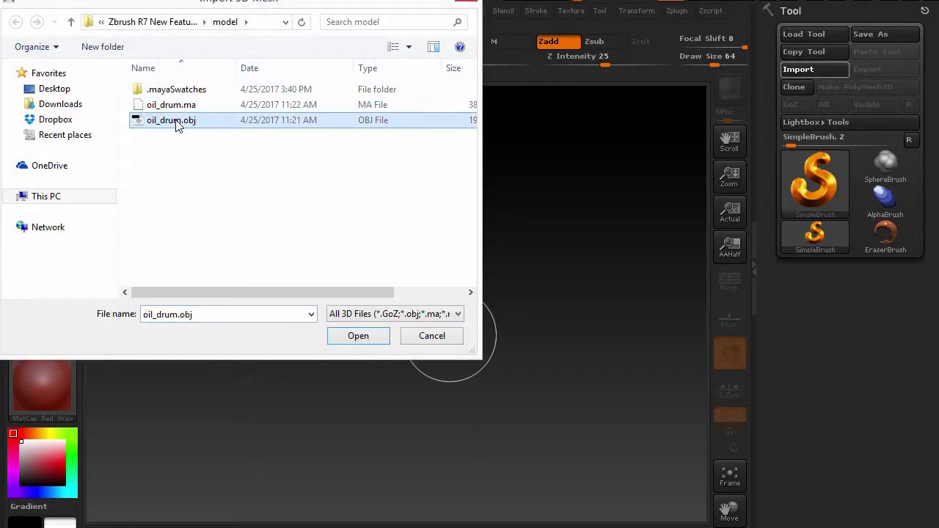
click(351, 335)
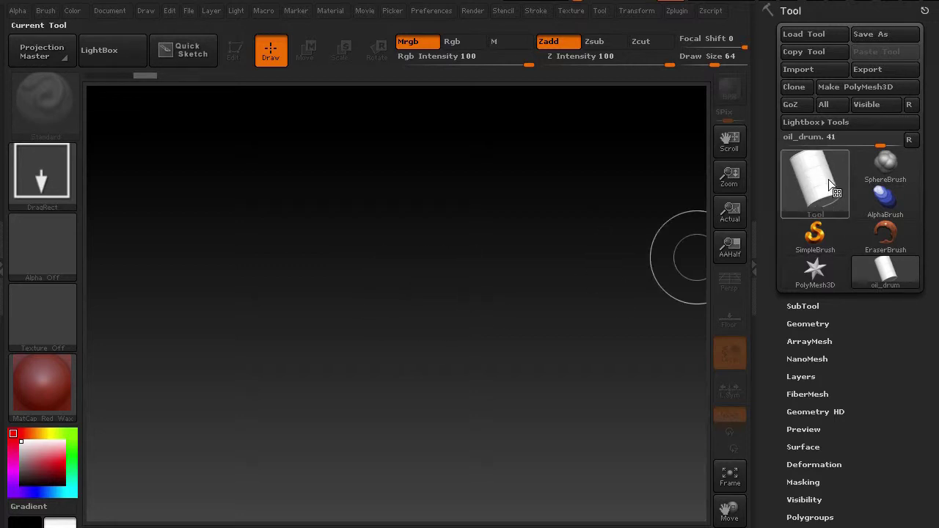
mouse_move(806, 182)
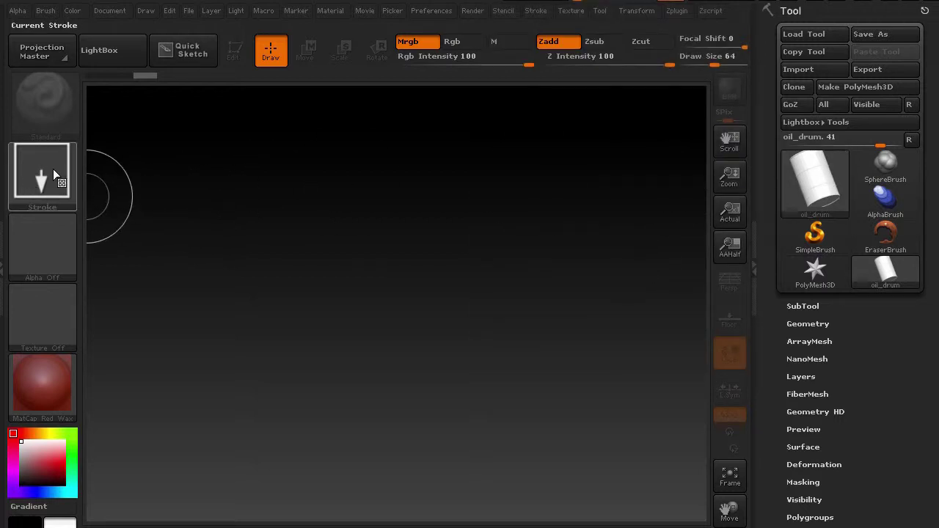
mouse_move(22, 182)
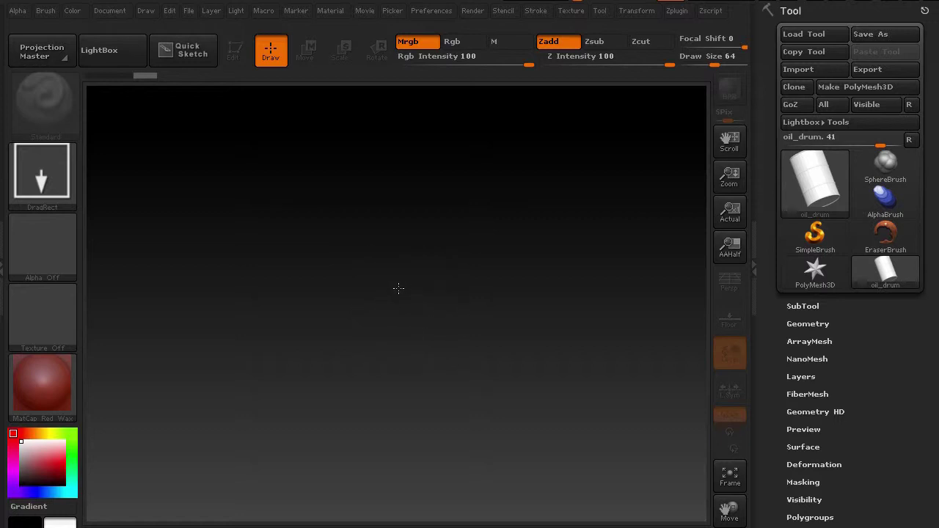
drag(398, 288, 399, 497)
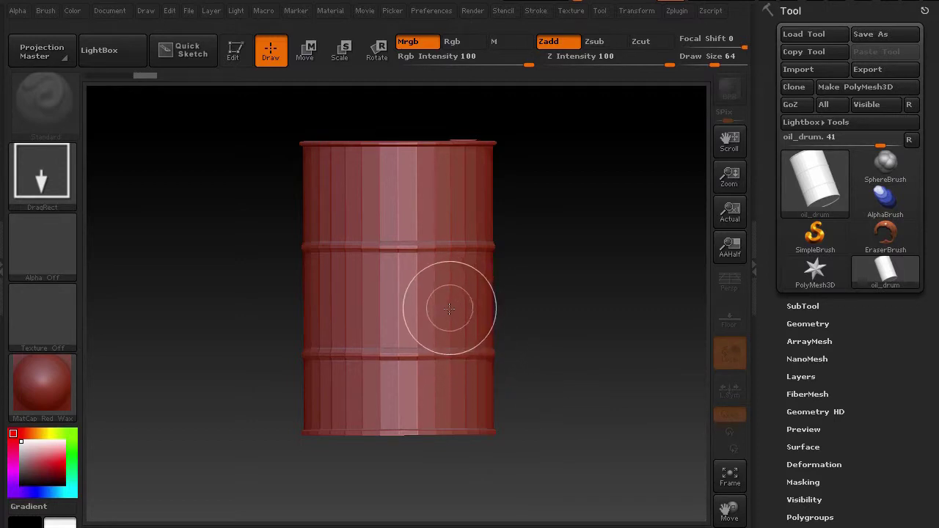
drag(443, 307, 433, 378)
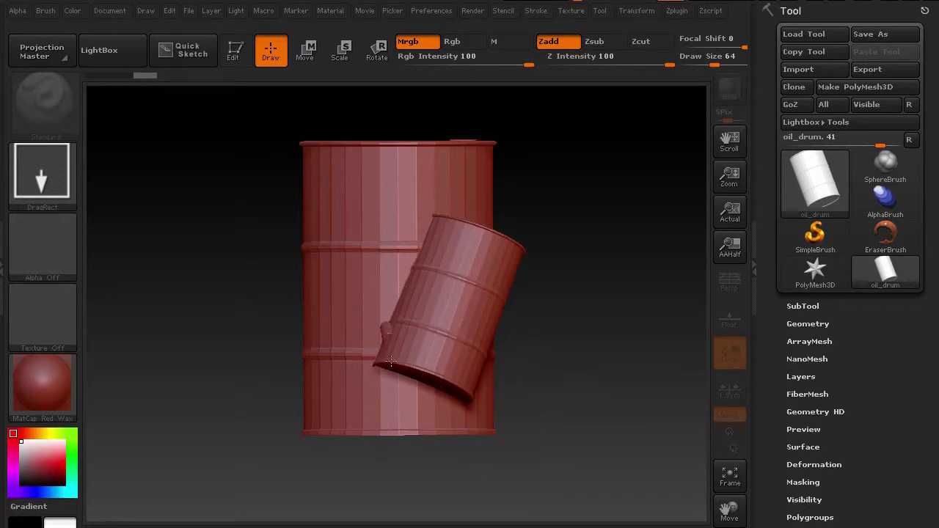
drag(444, 326, 335, 367)
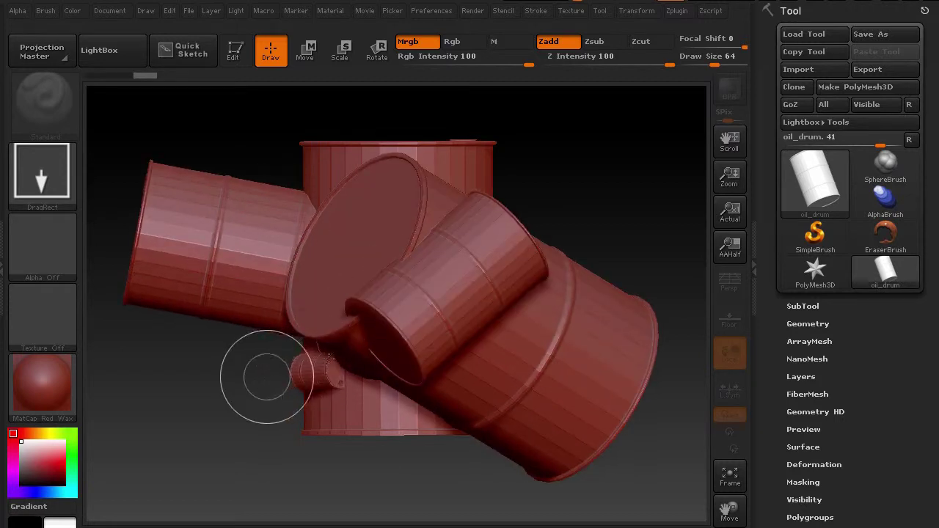
click(319, 367)
drag(472, 300, 315, 345)
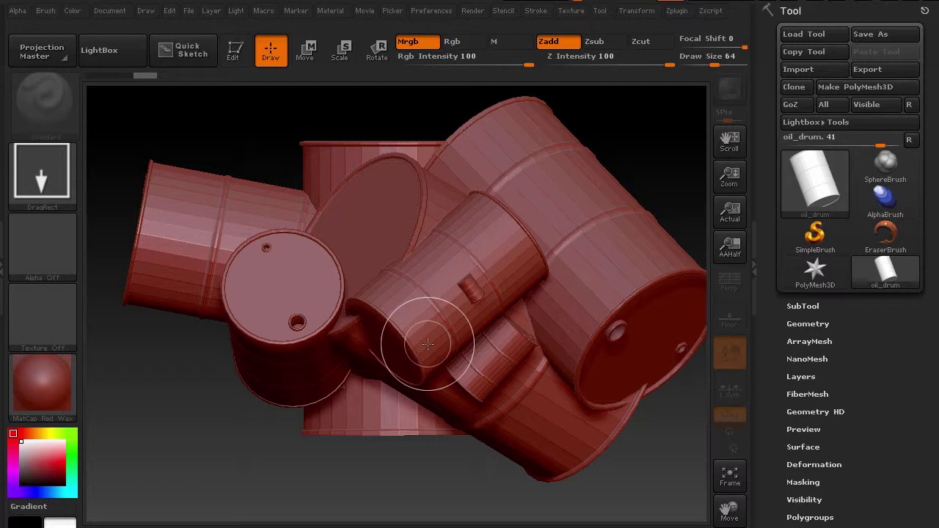
key(ctrl+n)
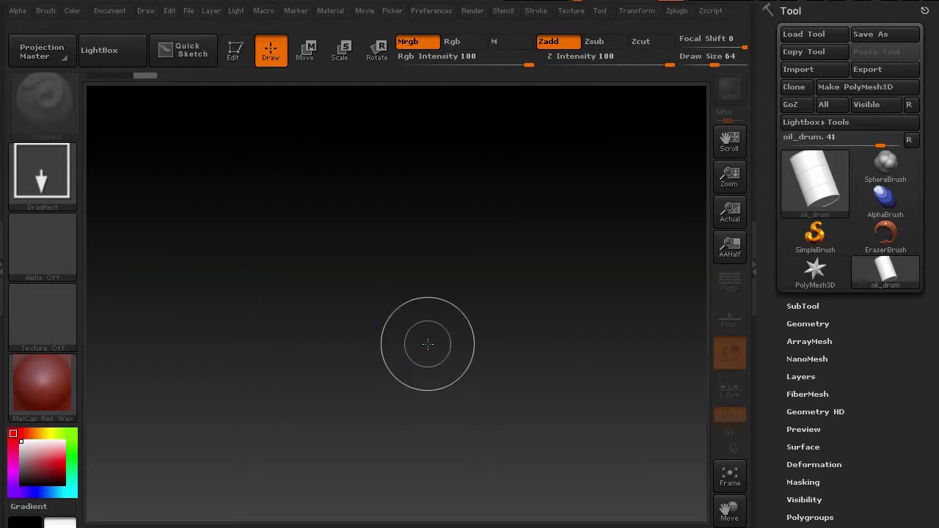
Draw one oil drum at the canvas centre, switch it to Edit mode, and tilt it to show its top.
drag(400, 274, 404, 487)
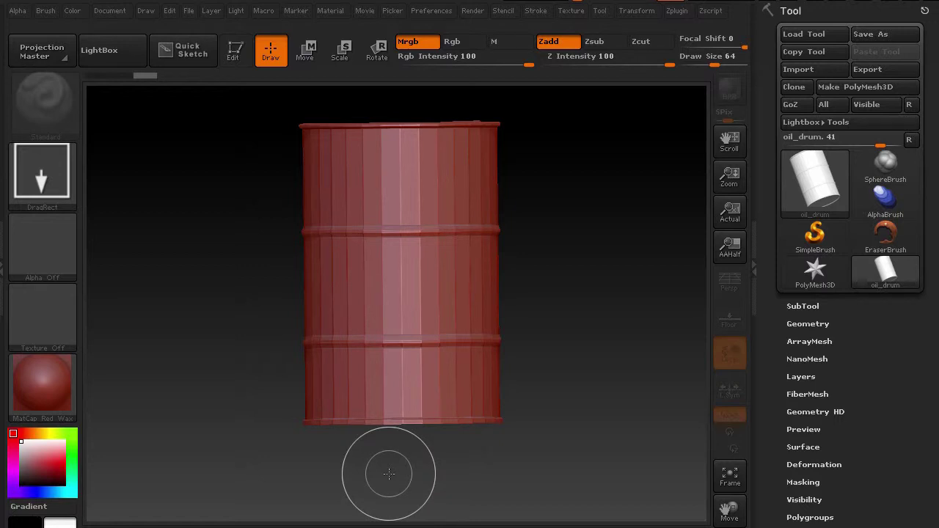
click(237, 57)
mouse_move(237, 195)
mouse_down()
mouse_move(239, 306)
mouse_move(239, 214)
mouse_move(209, 290)
mouse_move(166, 328)
mouse_move(153, 312)
mouse_move(226, 323)
mouse_move(223, 356)
mouse_move(176, 342)
mouse_move(287, 330)
mouse_move(309, 283)
mouse_move(237, 300)
mouse_move(237, 325)
mouse_move(218, 308)
mouse_move(230, 271)
mouse_move(227, 286)
mouse_move(265, 289)
mouse_move(274, 302)
mouse_move(232, 280)
mouse_move(201, 329)
mouse_move(242, 291)
mouse_move(257, 311)
mouse_move(237, 295)
mouse_move(262, 293)
mouse_move(264, 359)
mouse_move(260, 270)
mouse_move(294, 382)
mouse_move(330, 440)
mouse_move(385, 261)
mouse_move(310, 184)
mouse_move(327, 249)
mouse_move(332, 230)
mouse_move(199, 272)
mouse_move(230, 272)
mouse_move(224, 266)
mouse_move(223, 284)
mouse_up()
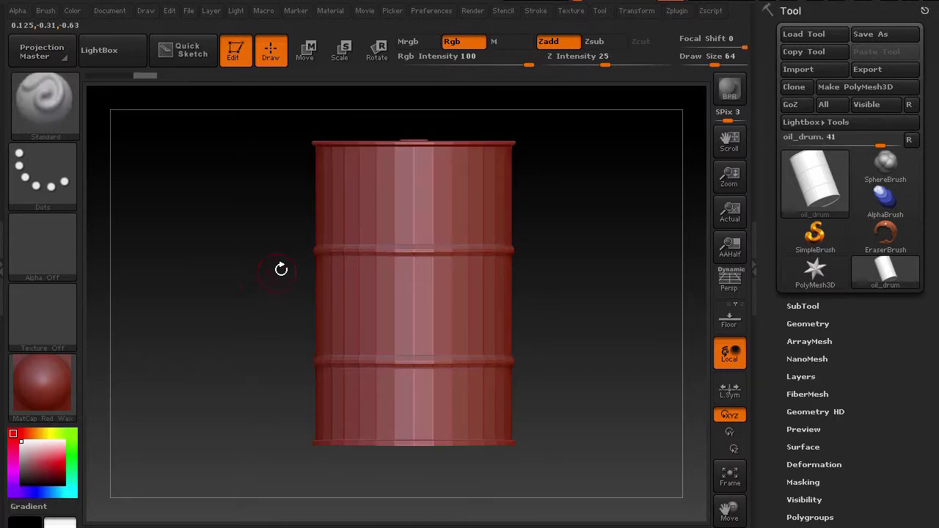
mouse_move(282, 279)
mouse_down()
mouse_move(264, 342)
mouse_move(268, 251)
mouse_move(285, 279)
mouse_move(321, 300)
mouse_move(286, 291)
mouse_up()
mouse_move(269, 301)
alt+mouse_down()
mouse_move(245, 271)
mouse_move(266, 331)
mouse_move(237, 321)
mouse_move(237, 307)
alt+mouse_up()
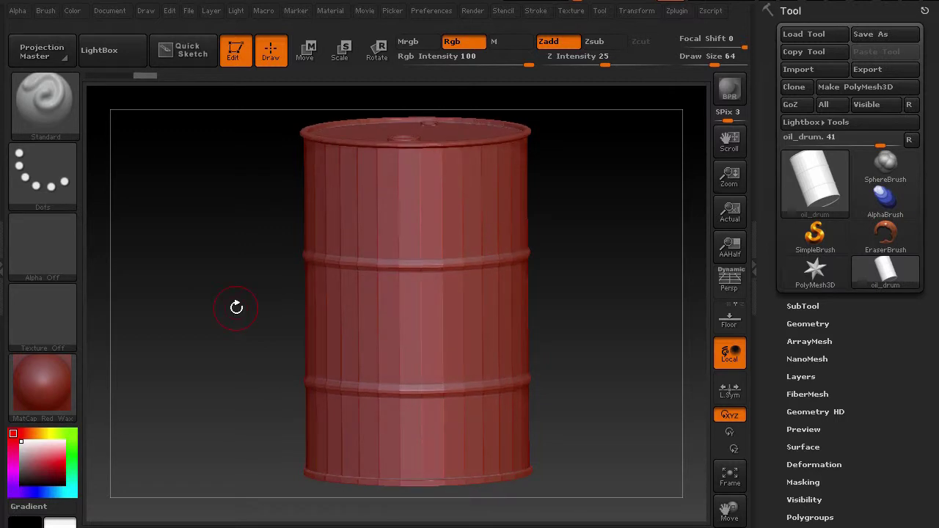
key(shift+p)
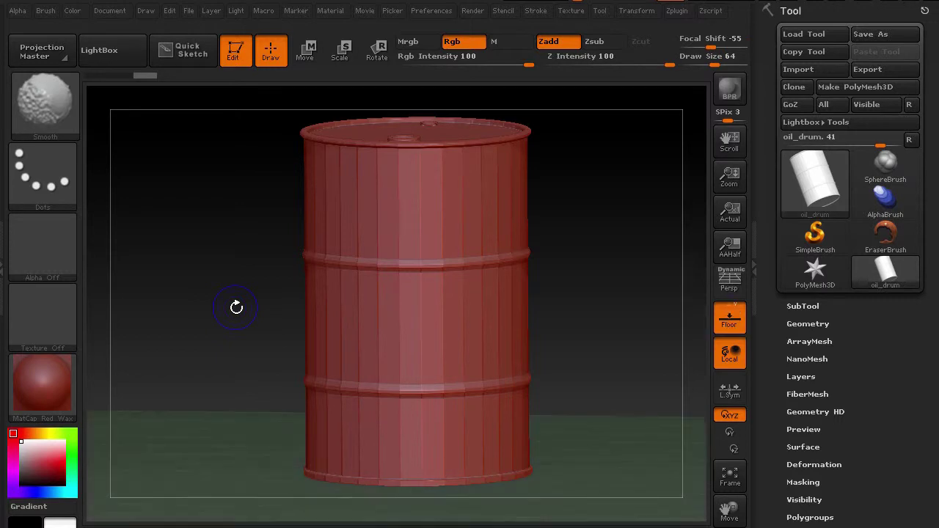
drag(200, 317, 214, 330)
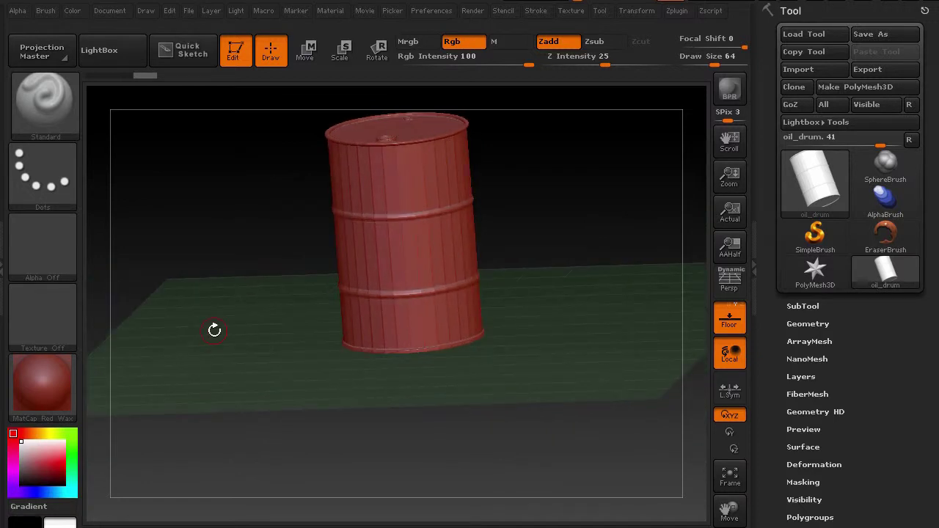
key(shift)
key(shift)
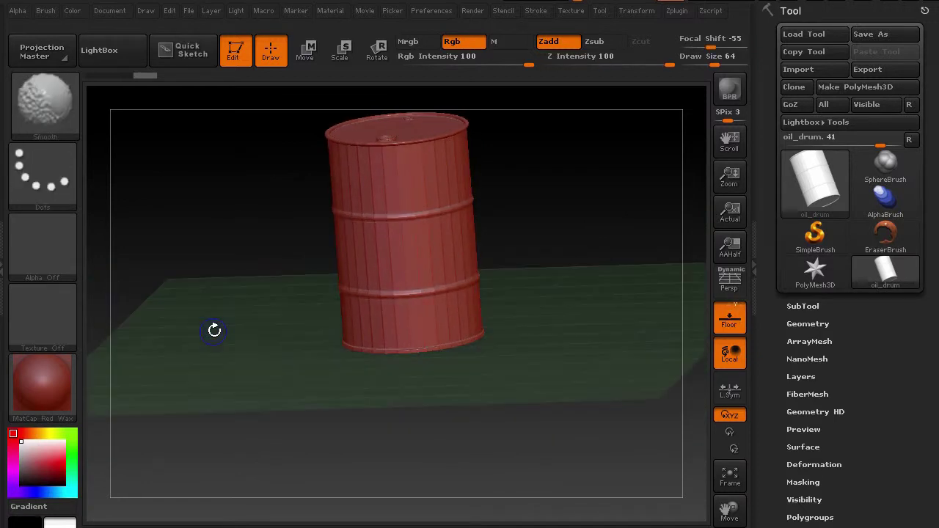
key(shift+p)
mouse_move(214, 329)
mouse_down()
mouse_move(206, 349)
mouse_move(218, 373)
mouse_move(239, 380)
mouse_move(230, 475)
mouse_move(233, 360)
mouse_move(231, 487)
mouse_move(232, 268)
mouse_move(221, 397)
mouse_move(247, 323)
mouse_move(218, 318)
mouse_move(234, 346)
mouse_move(232, 325)
mouse_up()
drag(232, 428, 238, 401)
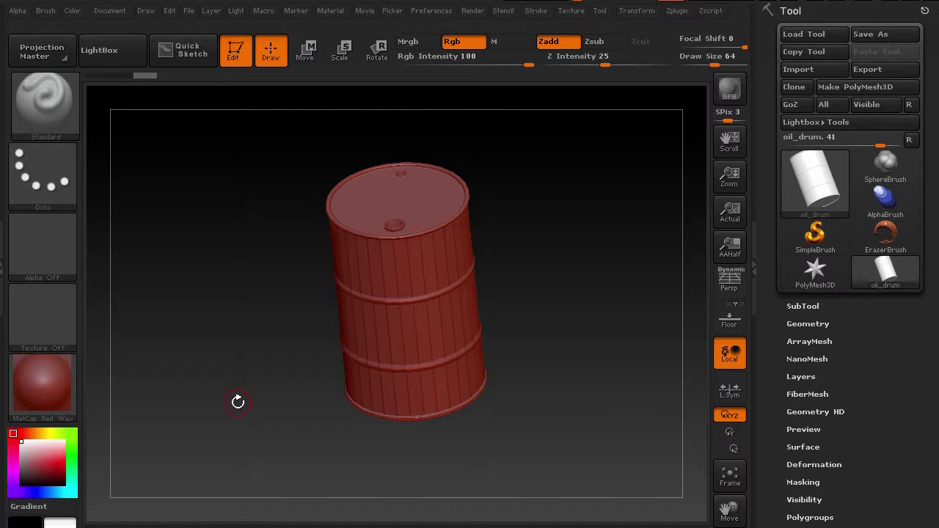
mouse_move(237, 401)
shift+mouse_down()
mouse_move(214, 310)
mouse_move(230, 325)
shift+mouse_up()
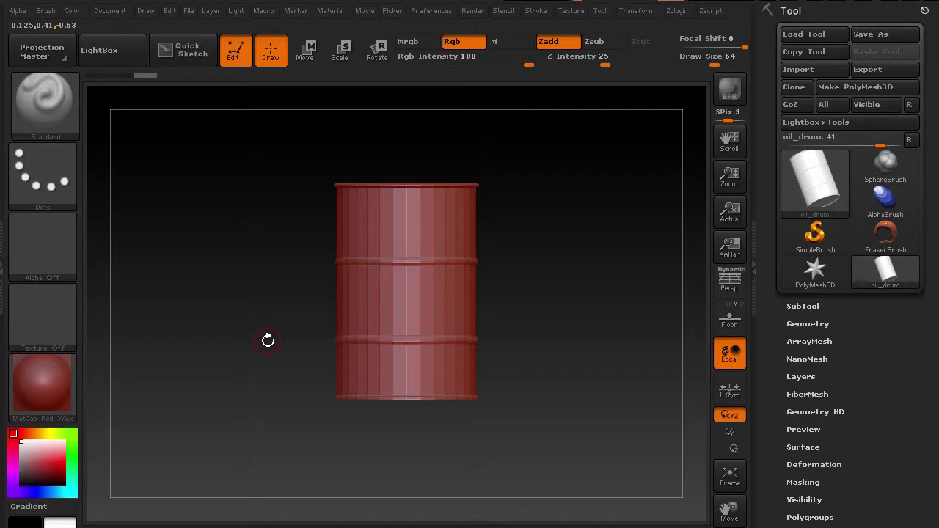
Toggle perspective on and back to orthographic, then turn the floor grid back on.
key(p)
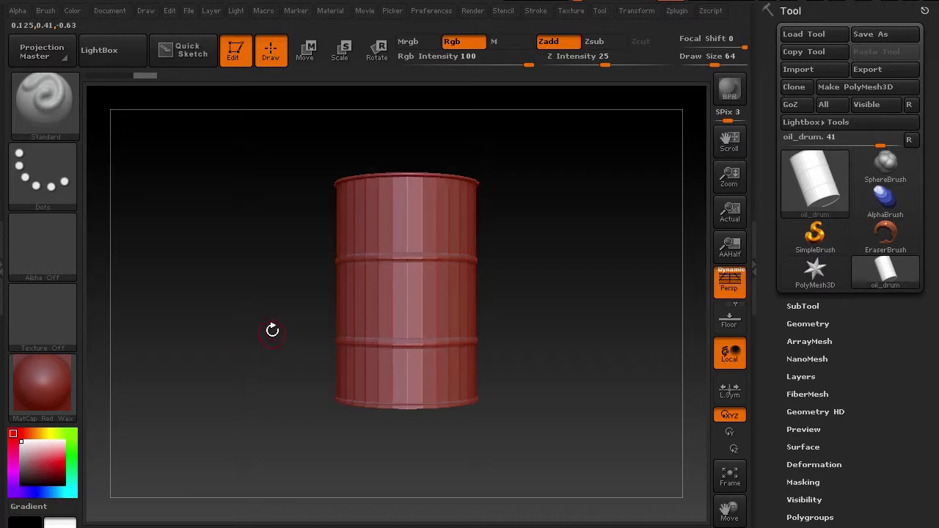
drag(273, 303, 238, 362)
key(p)
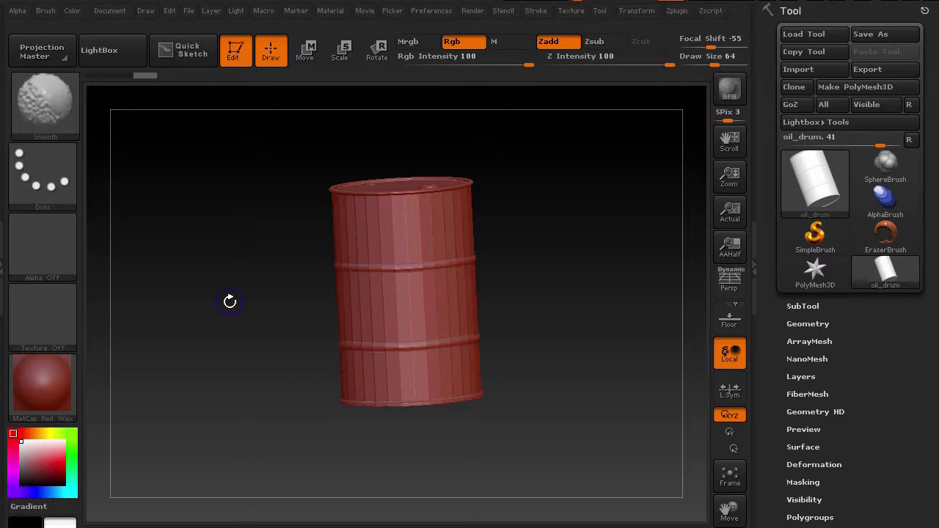
key(shift+p)
Orbit the drum upright, Shift-snap it to a straight front view, then rotate to look from above.
drag(229, 301, 223, 391)
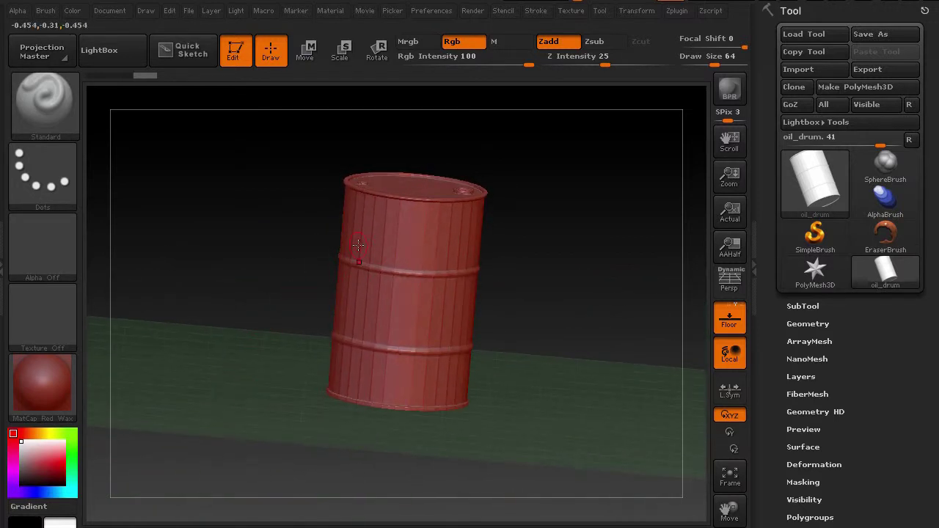
drag(271, 299, 248, 313)
drag(326, 268, 331, 264)
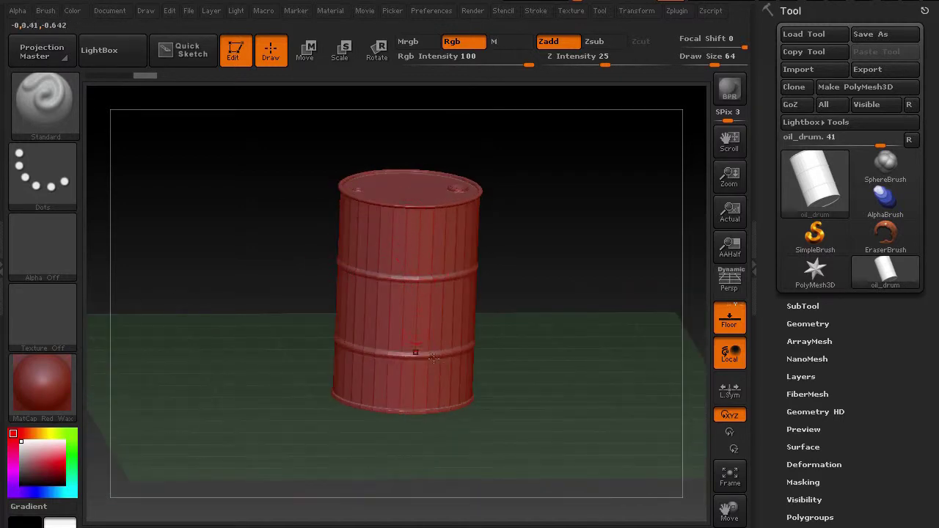
drag(264, 301, 325, 230)
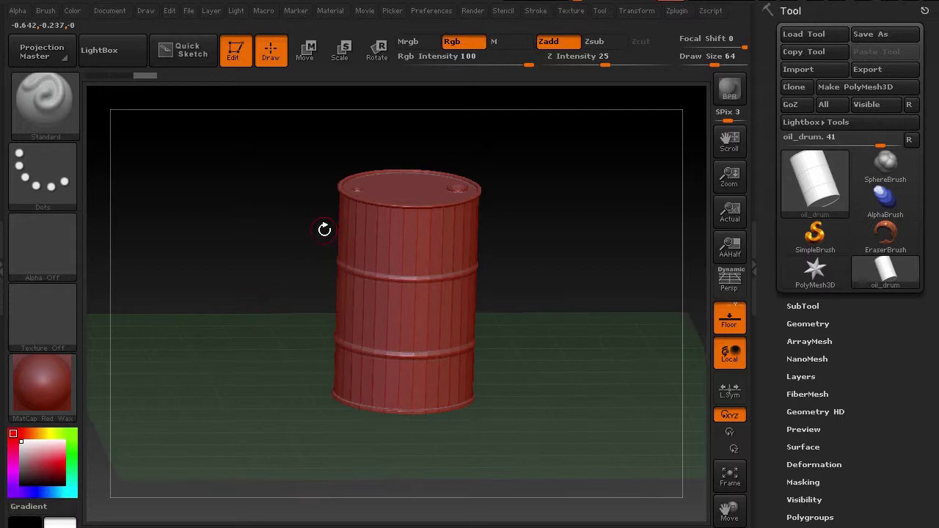
drag(245, 307, 247, 265)
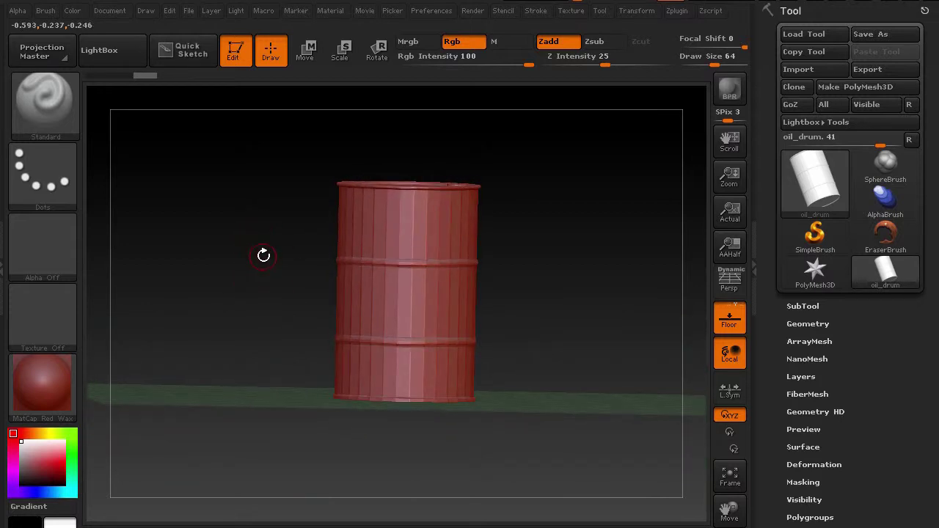
key(shift)
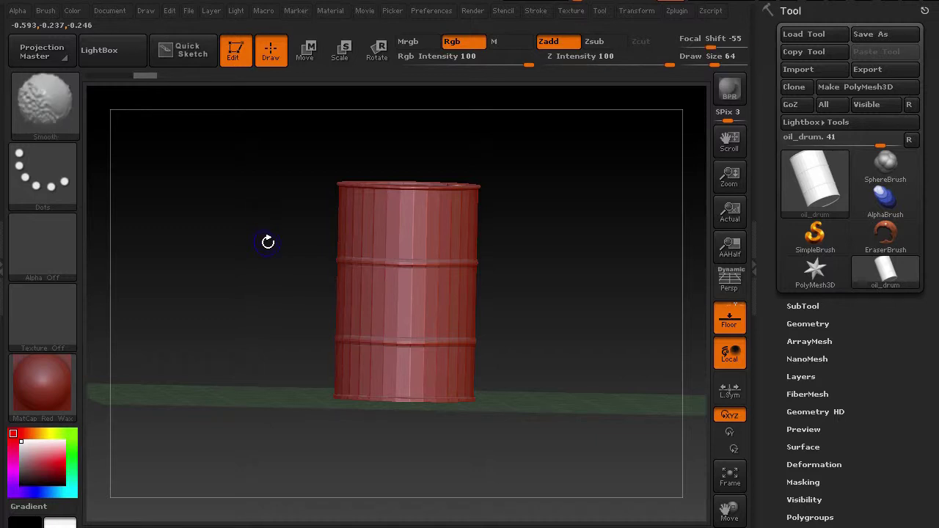
shift+drag(263, 242, 257, 255)
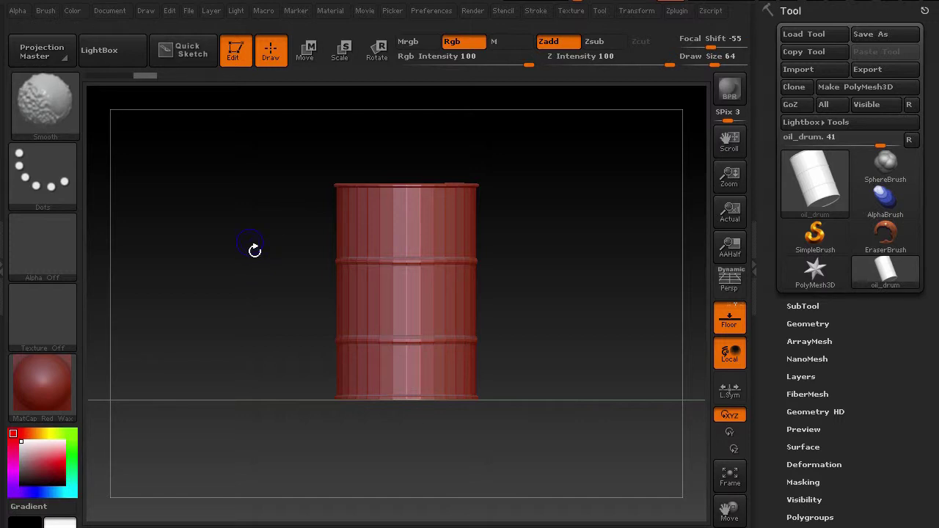
drag(256, 271, 253, 302)
mouse_move(254, 265)
mouse_down()
mouse_move(268, 367)
mouse_move(231, 289)
mouse_move(228, 316)
mouse_move(220, 279)
mouse_move(197, 273)
mouse_move(232, 271)
mouse_up()
key(shift)
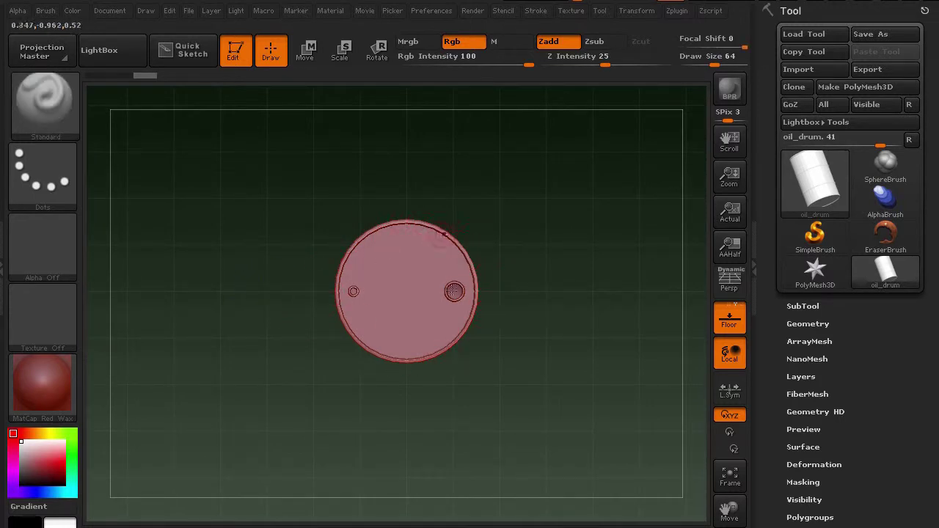
Snap the drum to an exact side view, turn on PolyFrame with Shift+F, and zoom in close.
drag(312, 398, 237, 192)
shift+drag(227, 232, 227, 281)
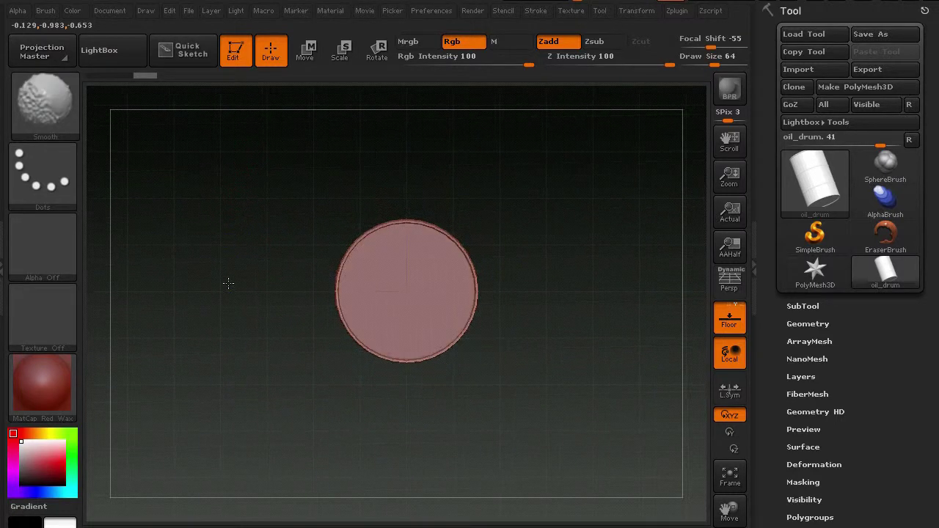
mouse_move(200, 380)
mouse_down()
mouse_move(210, 289)
mouse_move(210, 310)
mouse_up()
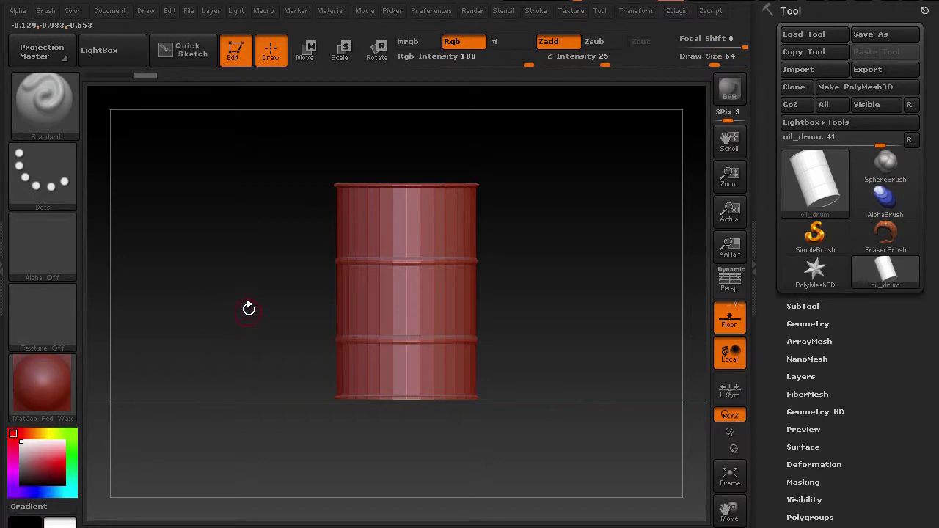
mouse_move(250, 289)
shift+mouse_down()
mouse_move(247, 303)
mouse_move(253, 285)
mouse_move(226, 310)
mouse_move(229, 301)
shift+mouse_up()
key(shift+f)
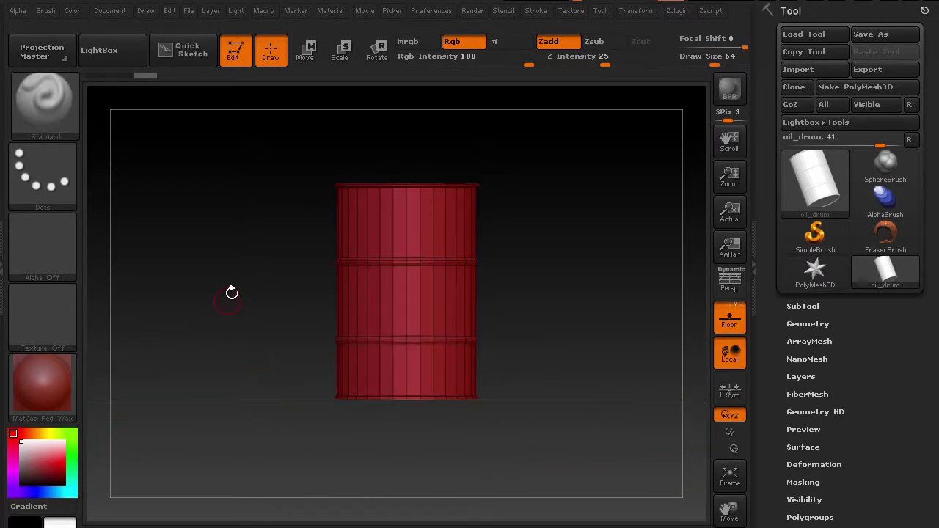
alt+drag(246, 263, 295, 260)
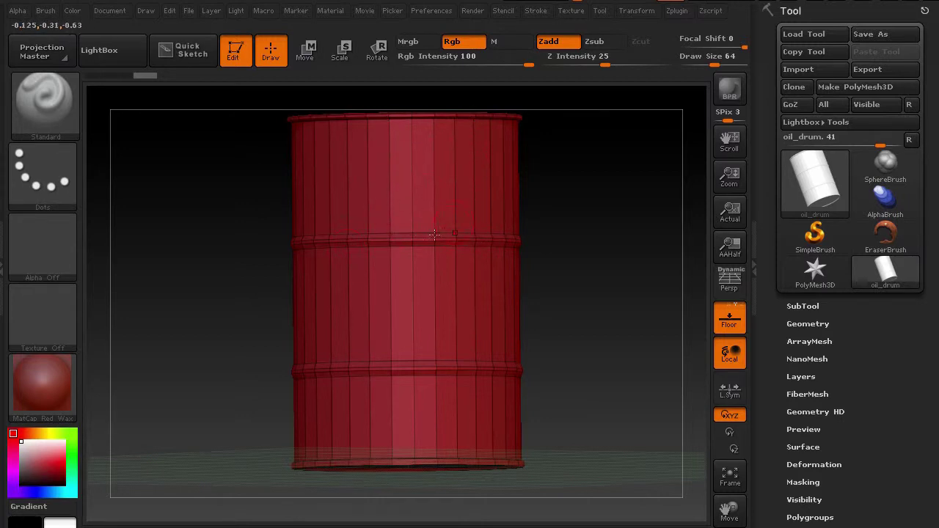
Turn PolyFrame off while tilting to the drum's top, then bring up the Material palette.
drag(222, 224, 253, 257)
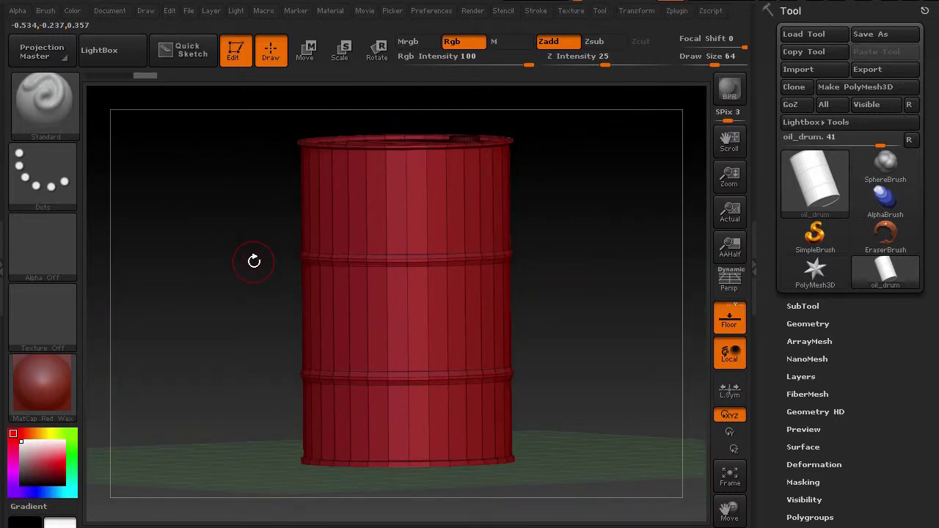
key(shift+f)
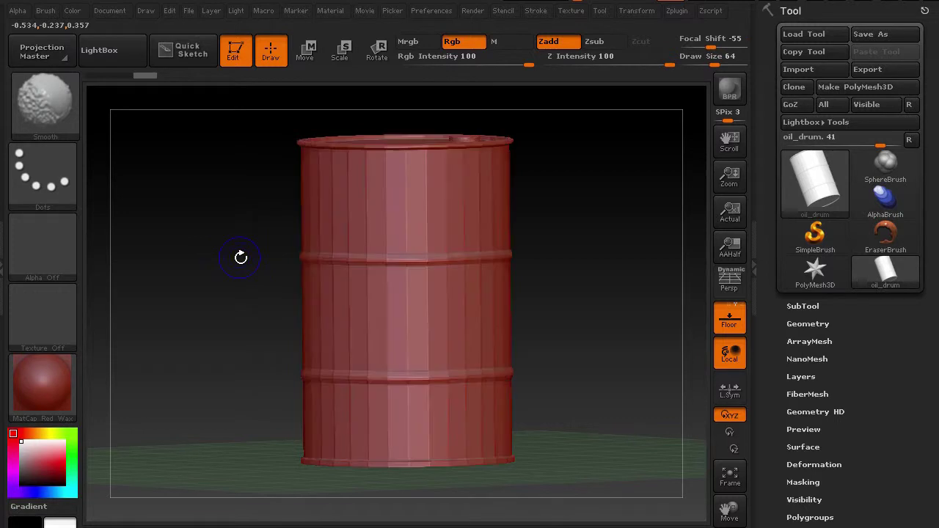
mouse_move(227, 247)
mouse_down()
mouse_move(230, 274)
mouse_move(230, 258)
mouse_up()
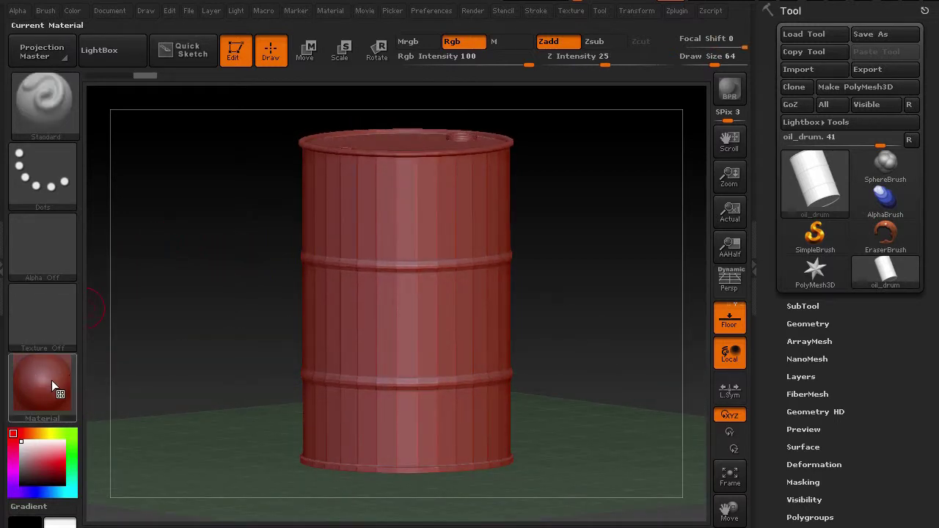
mouse_move(50, 380)
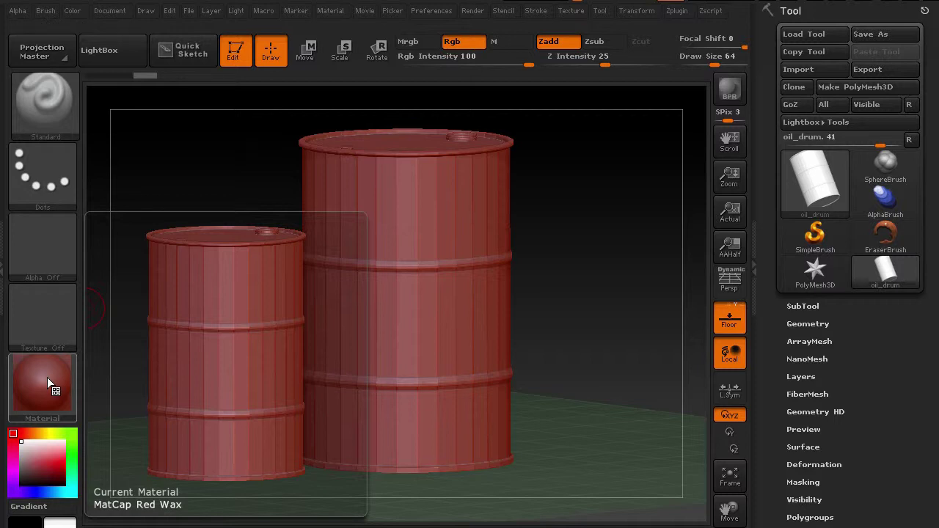
click(47, 377)
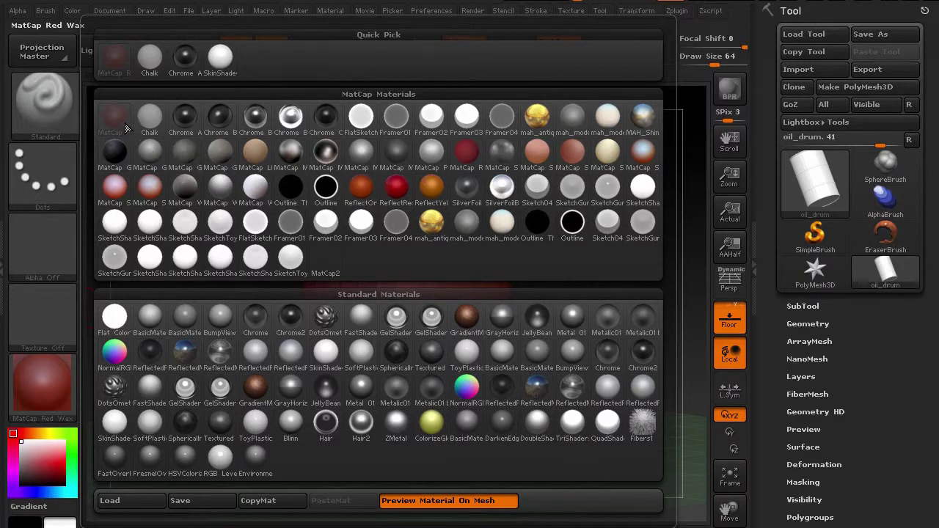
Apply MatCap Gorilla, then mah_antique_gold, to the drum and bring up the Material picker again.
mouse_move(126, 128)
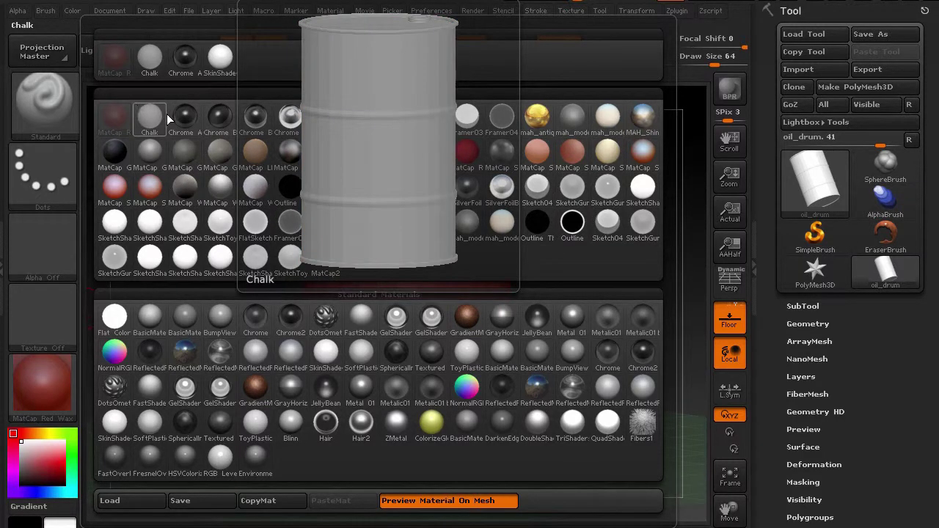
click(115, 152)
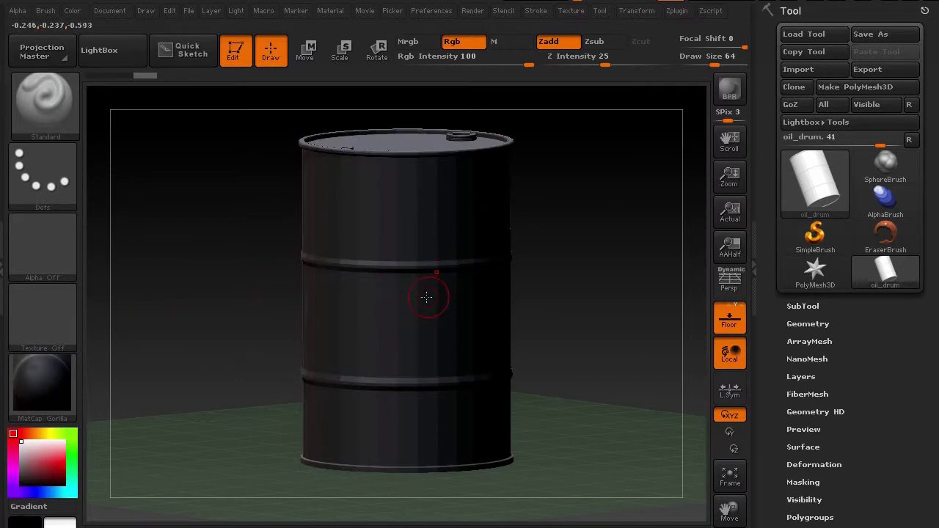
click(52, 388)
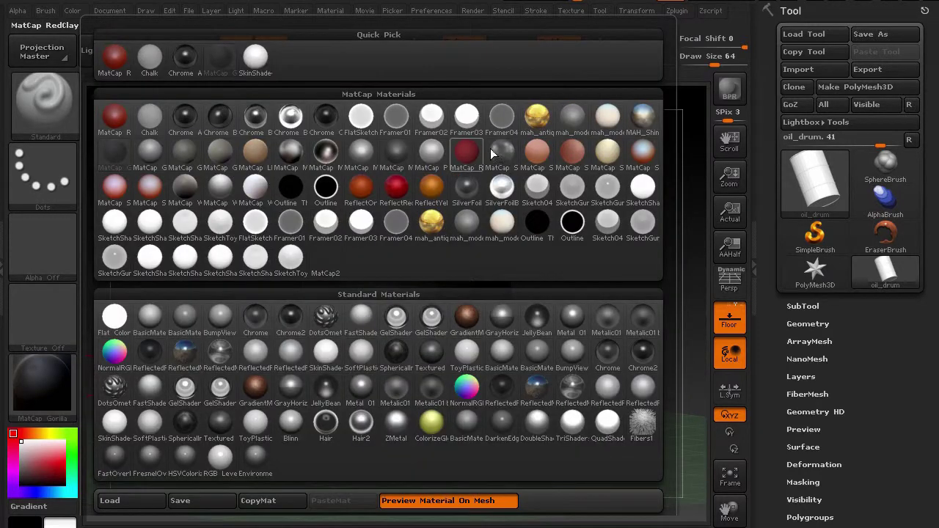
click(537, 117)
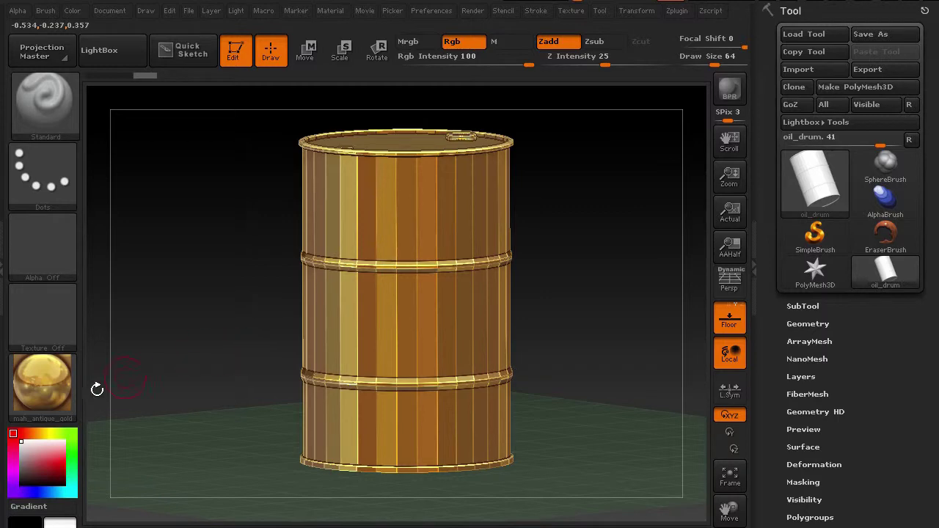
click(49, 389)
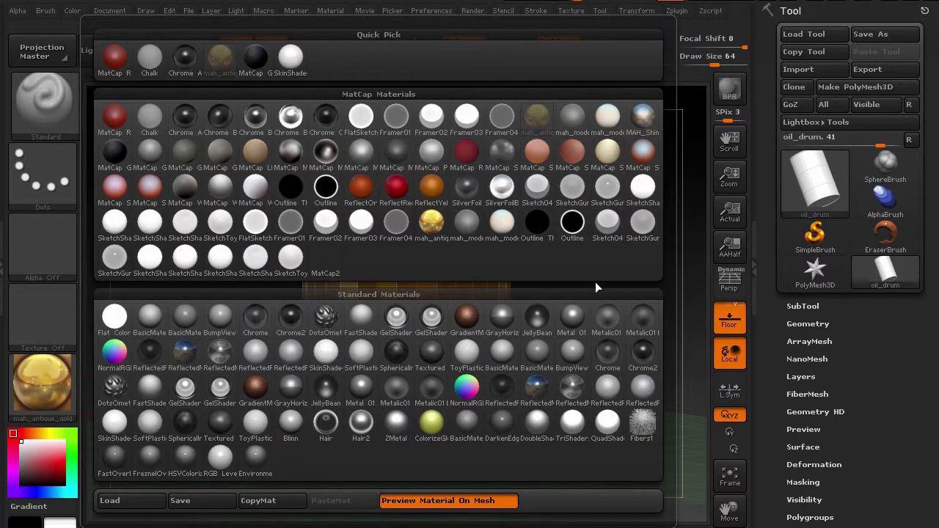
mouse_move(438, 150)
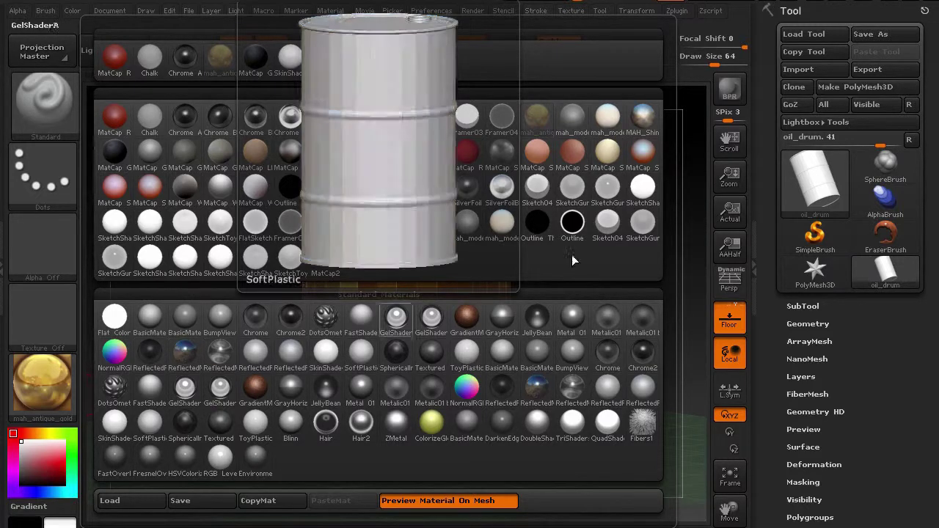
Apply the grey mah_modeling_01 material, orbit to a straight front view, and show the Material palette again.
click(575, 116)
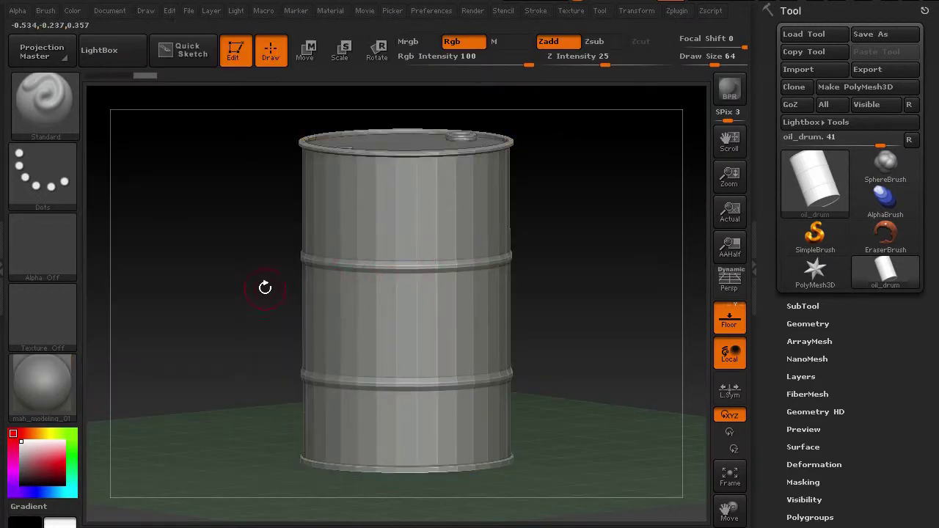
mouse_move(249, 320)
mouse_down()
mouse_move(248, 275)
mouse_move(245, 293)
mouse_move(222, 310)
mouse_move(205, 295)
mouse_move(244, 344)
mouse_move(231, 347)
mouse_move(235, 325)
mouse_up()
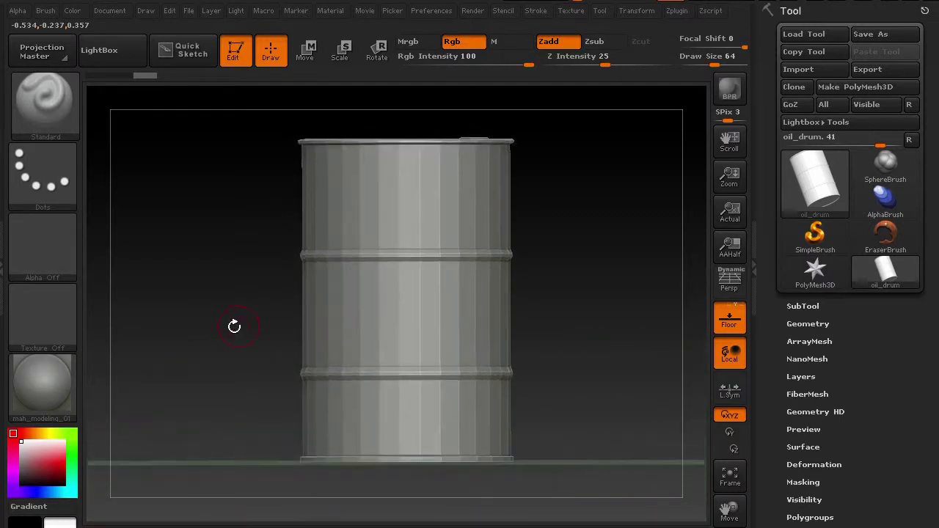
click(44, 368)
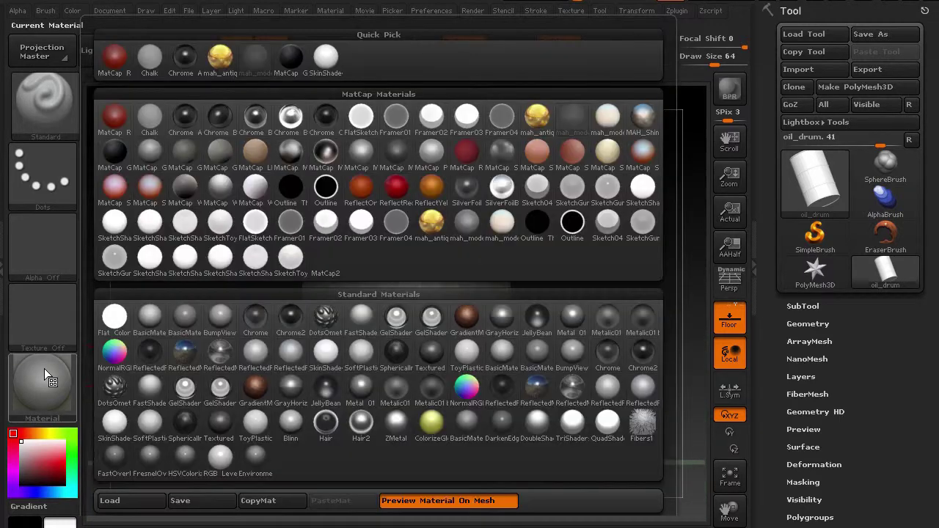
Reapply mah_antique_gold and subdivide the drum once with Ctrl+D while viewing its top.
click(225, 82)
drag(221, 119, 222, 224)
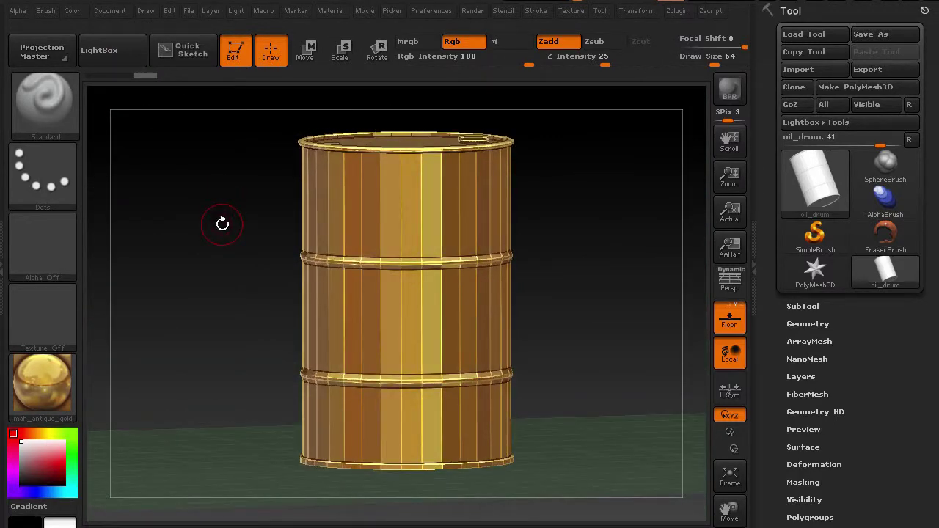
key(ctrl)
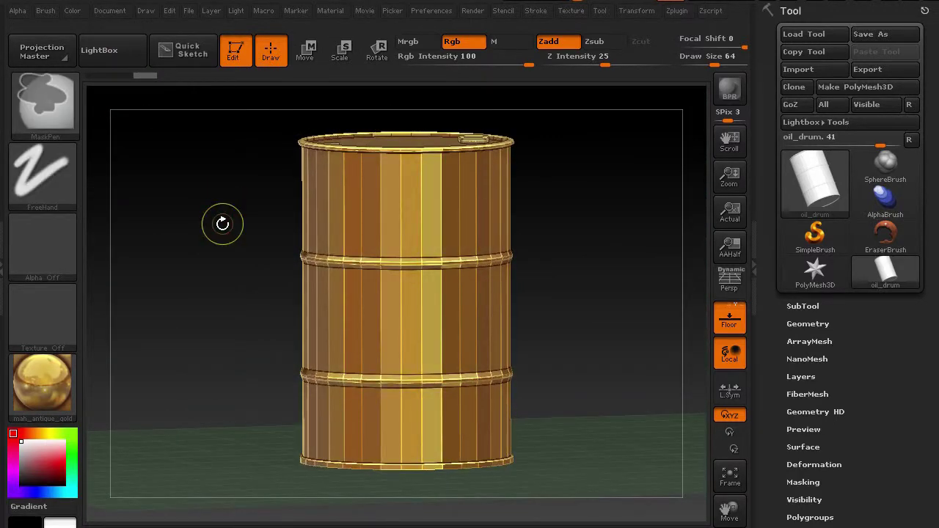
key(ctrl+d)
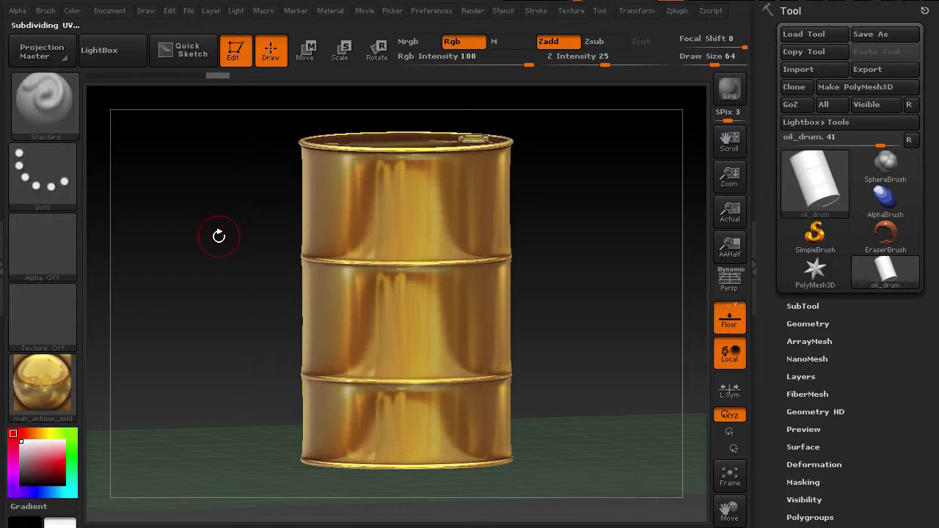
mouse_move(222, 214)
mouse_down()
mouse_move(228, 308)
mouse_move(254, 292)
mouse_move(243, 297)
mouse_move(230, 286)
mouse_move(217, 248)
mouse_move(221, 197)
mouse_move(251, 199)
mouse_move(260, 241)
mouse_move(220, 266)
mouse_move(172, 257)
mouse_move(193, 242)
mouse_move(213, 172)
mouse_move(214, 213)
mouse_up()
Show the polygroup wireframe, level the front view, drop one subdivision level with Shift+D, and frame the drum.
key(shift+f)
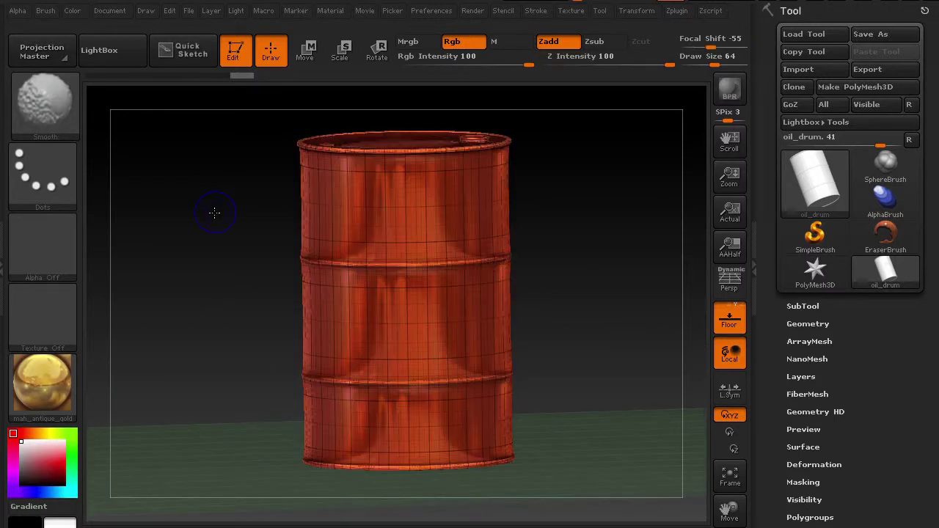
drag(205, 256, 242, 322)
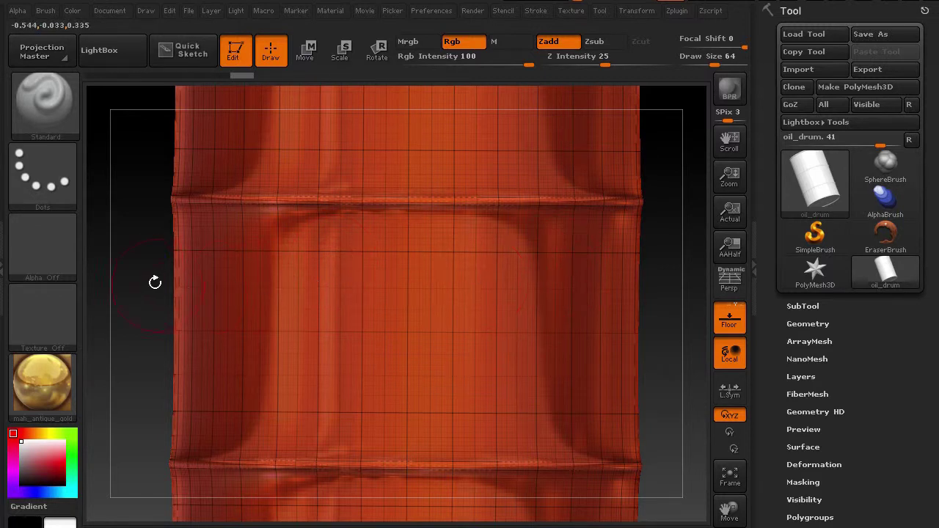
key(shift)
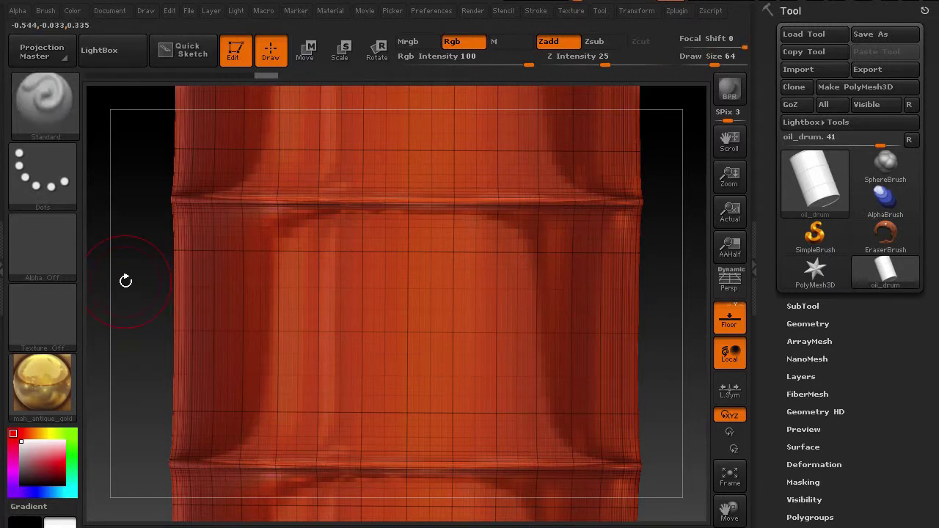
key(shift)
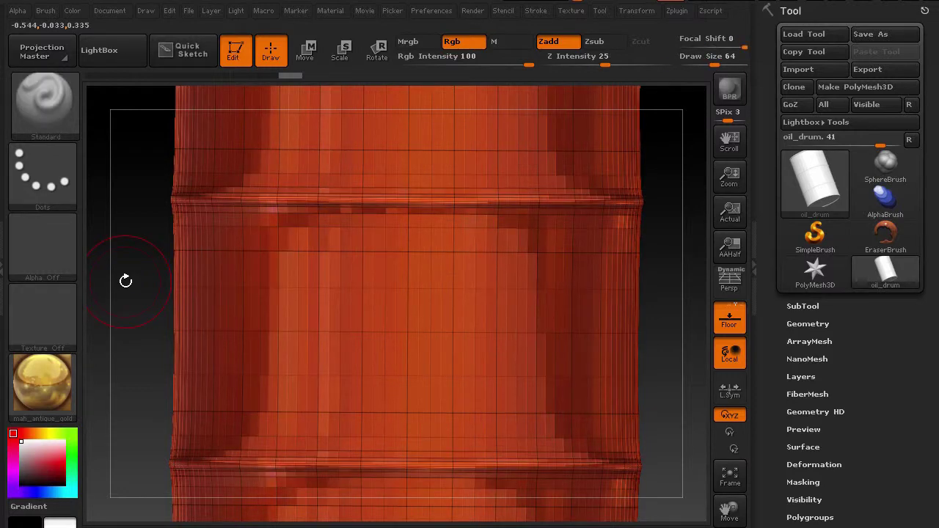
key(shift+d)
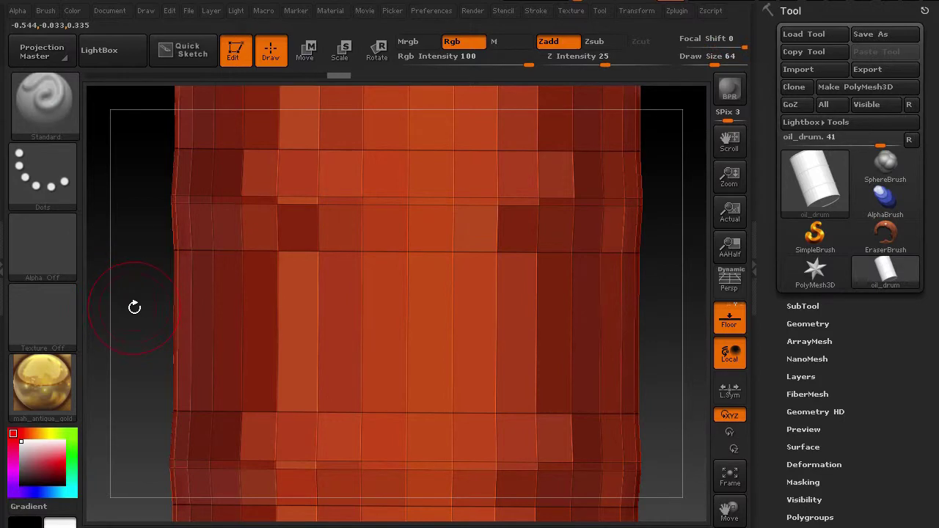
key(f)
drag(121, 178, 167, 310)
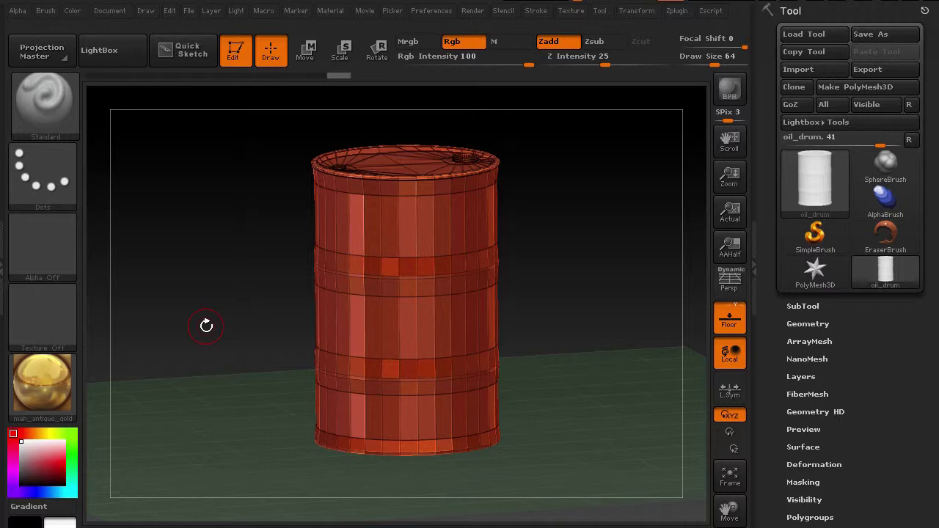
Raise the drum one subdivision level, hide PolyFrame with Shift+F, and toggle the Floor off with Shift+P.
key(ctrl+d)
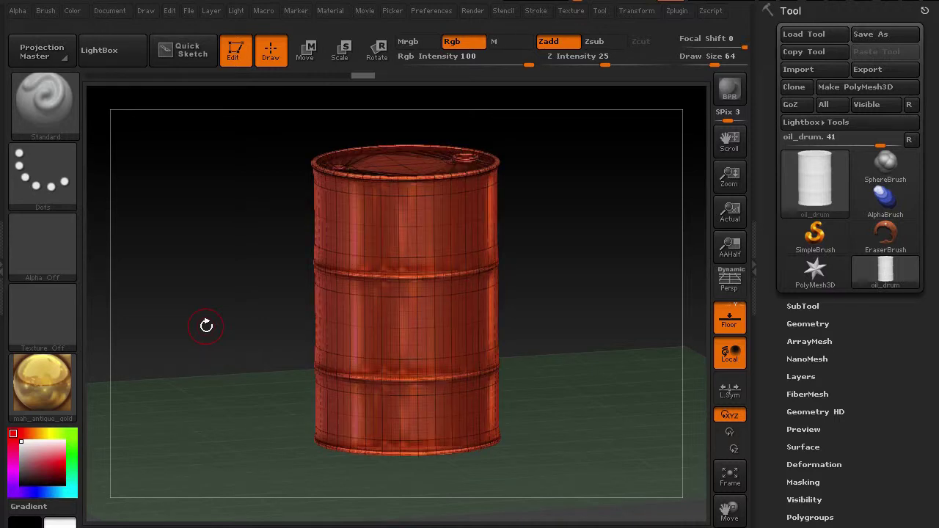
drag(276, 306, 260, 316)
key(shift+f)
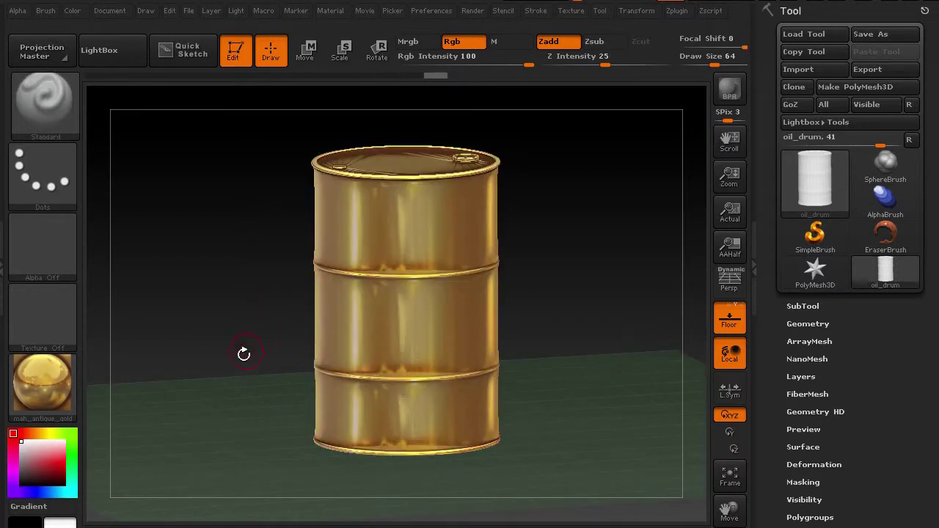
mouse_move(243, 352)
mouse_down()
mouse_move(246, 304)
mouse_move(264, 355)
mouse_move(248, 370)
mouse_move(247, 312)
mouse_move(244, 347)
mouse_up()
key(shift+p)
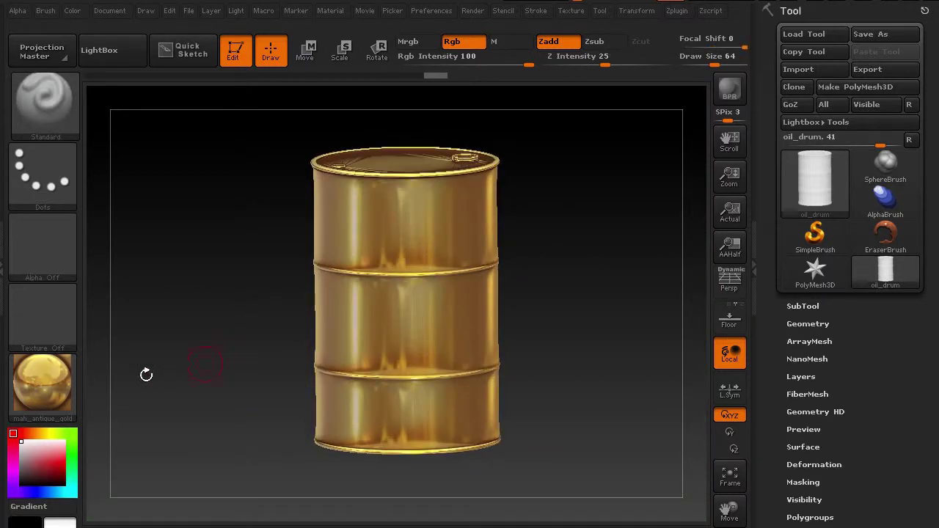
Preview MatCap Red Wax on the drum, then switch to grey mah_modeling_01 and orbit.
click(52, 382)
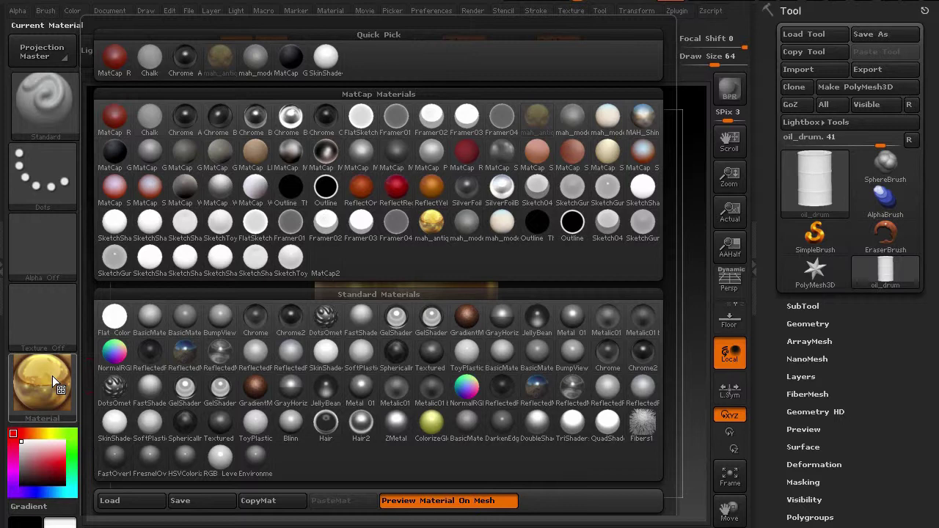
click(108, 117)
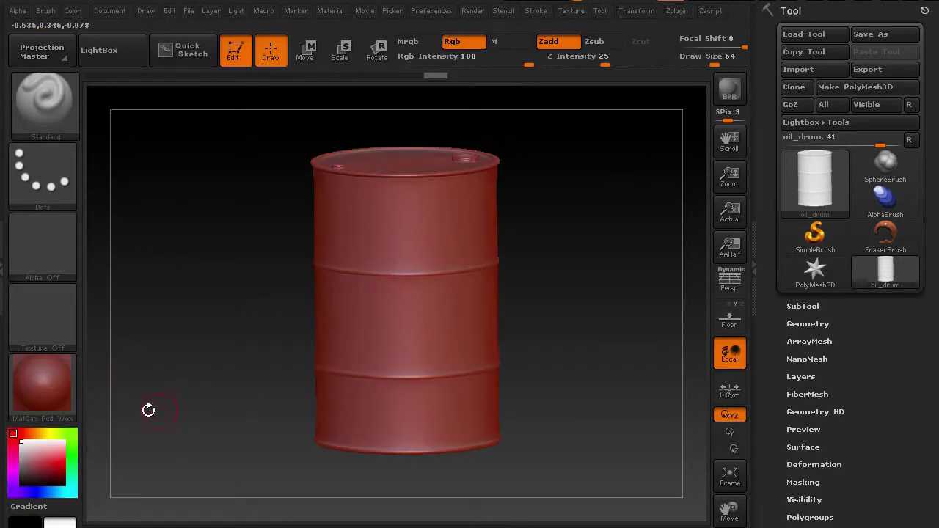
click(49, 380)
click(550, 129)
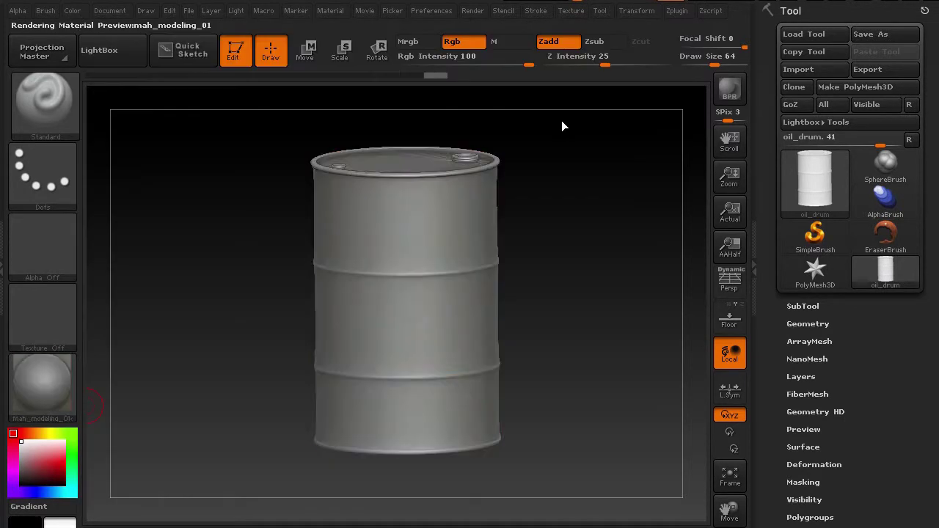
mouse_move(51, 375)
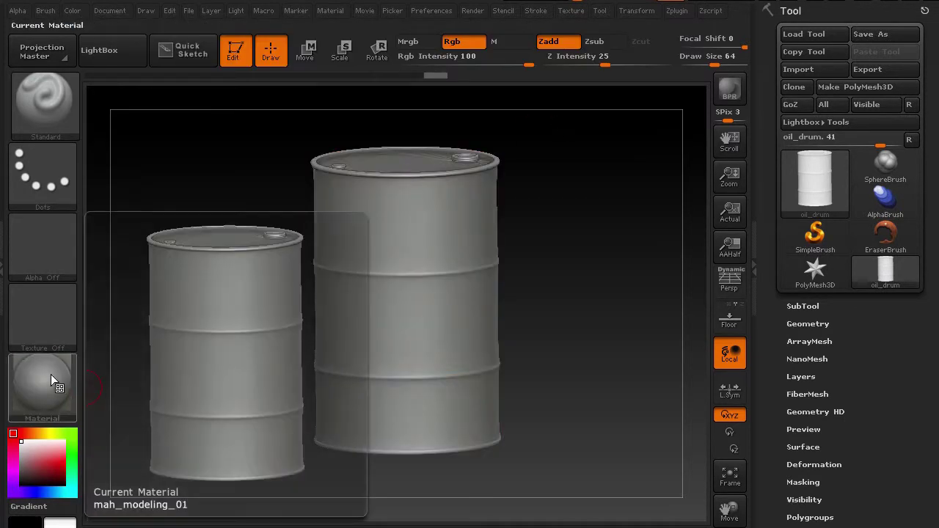
drag(241, 335, 215, 337)
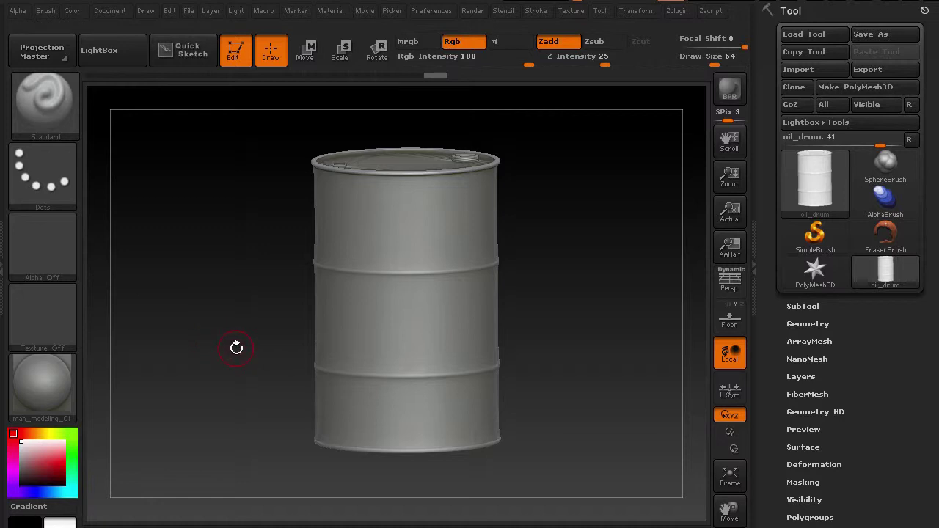
Apply the Outline material to the drum and tilt its lid toward the viewer.
click(52, 375)
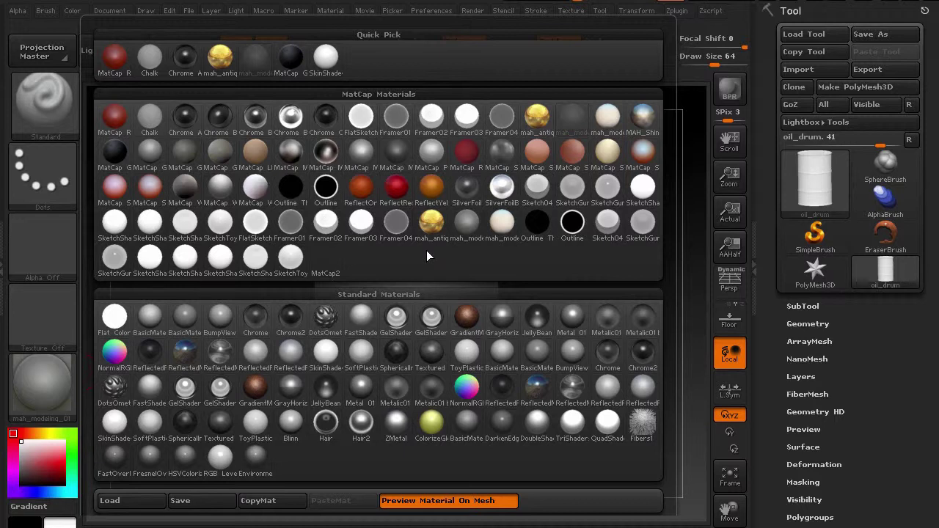
click(325, 187)
drag(245, 291, 247, 325)
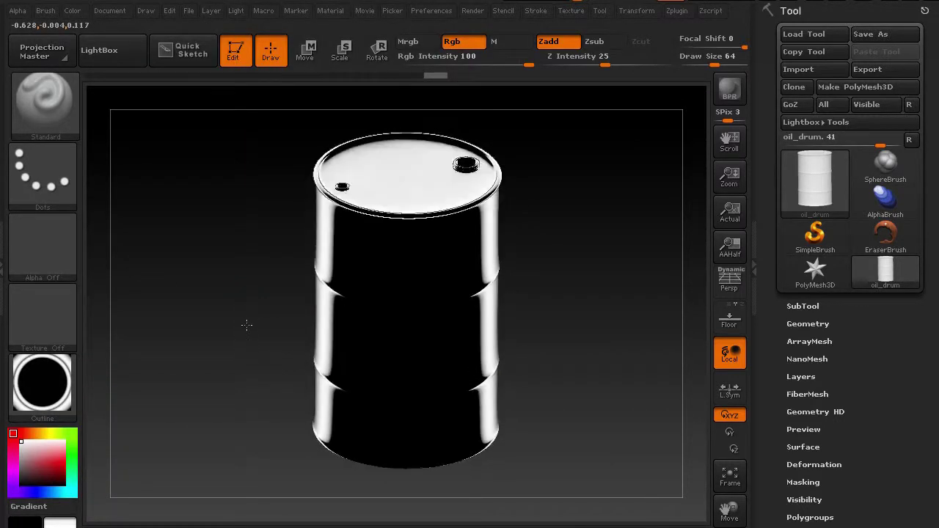
Switch the drum to MatCap GreenRoma and tumble it to show the bottom.
click(47, 375)
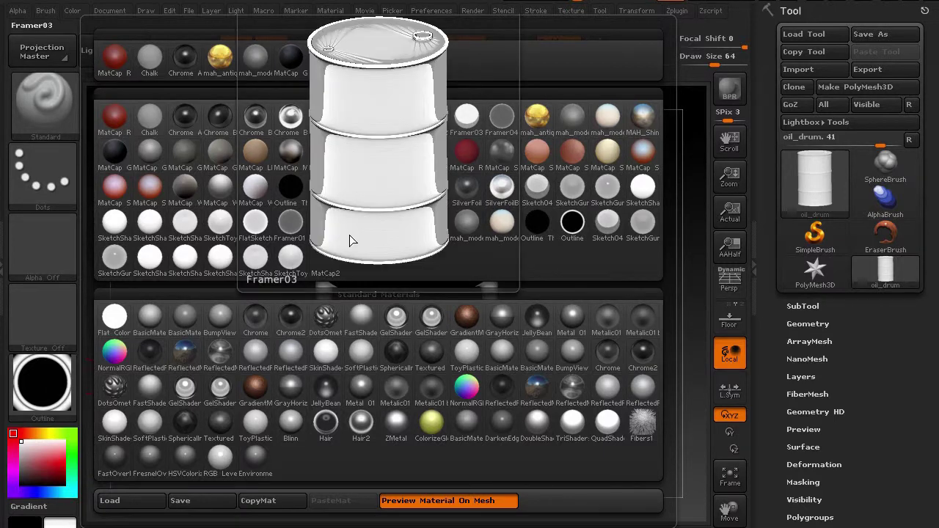
click(220, 152)
drag(247, 296, 248, 255)
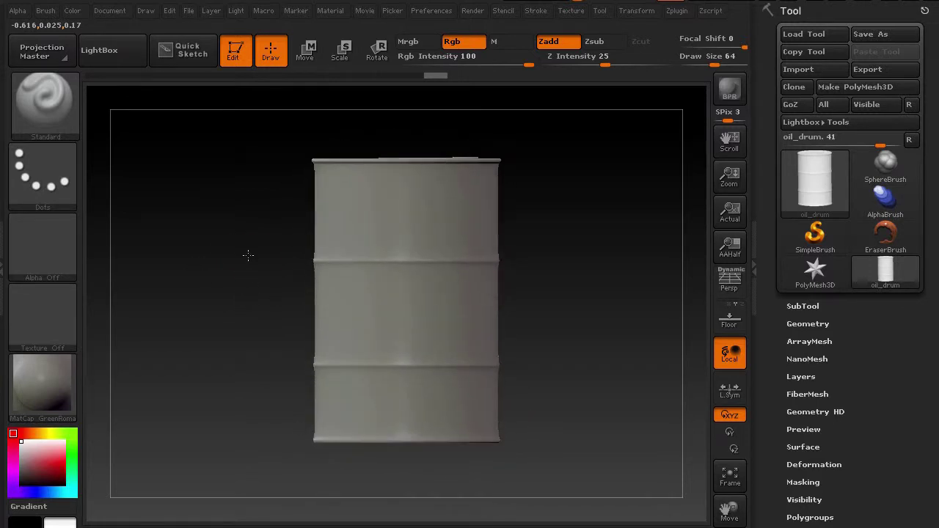
click(56, 378)
Apply MatCap Red Wax to the drum, viewing its top openings and a slight tilt.
mouse_move(225, 273)
mouse_down()
mouse_move(218, 312)
mouse_move(225, 269)
mouse_move(218, 272)
mouse_up()
click(51, 377)
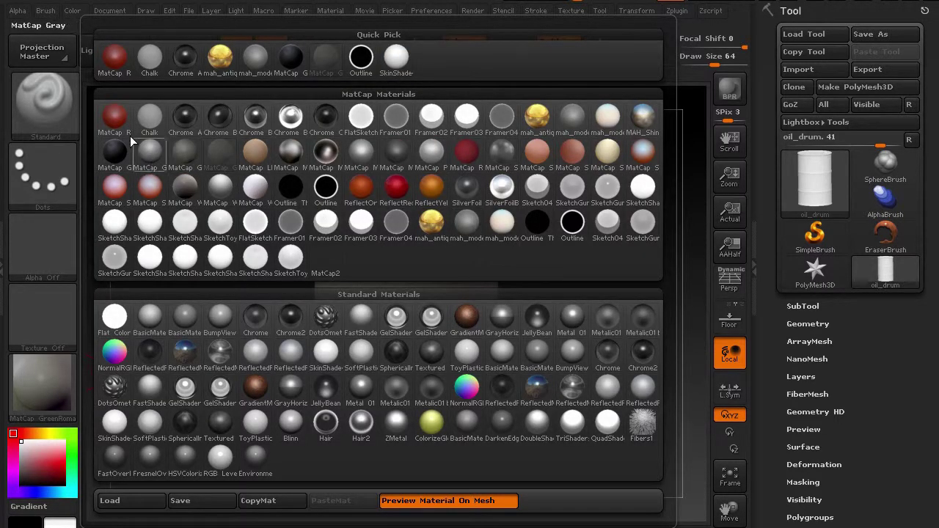
click(114, 116)
drag(231, 272, 232, 301)
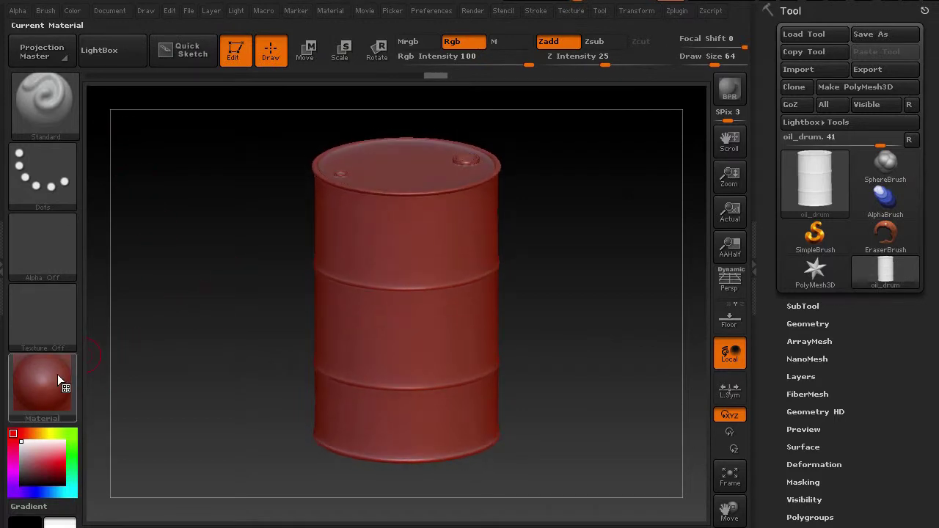
click(57, 374)
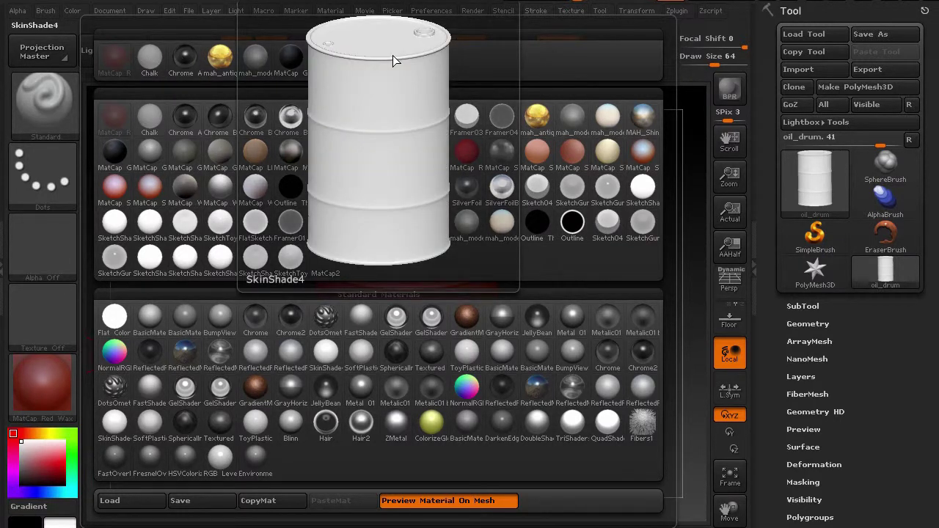
Apply the white SkinShade4 material and orbit the drum to check its top and bottom.
click(392, 55)
mouse_move(237, 249)
mouse_down()
mouse_move(237, 218)
mouse_move(228, 268)
mouse_move(233, 247)
mouse_move(234, 255)
mouse_up()
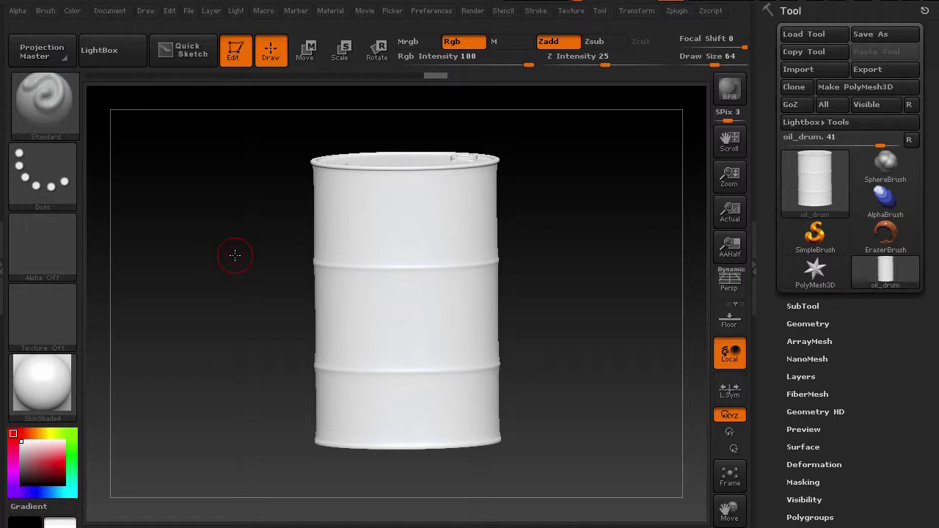
drag(234, 255, 236, 296)
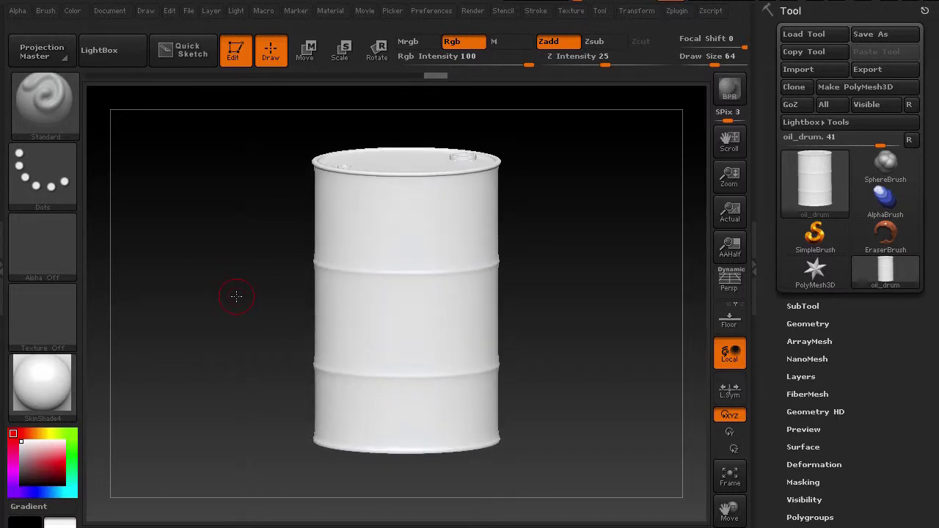